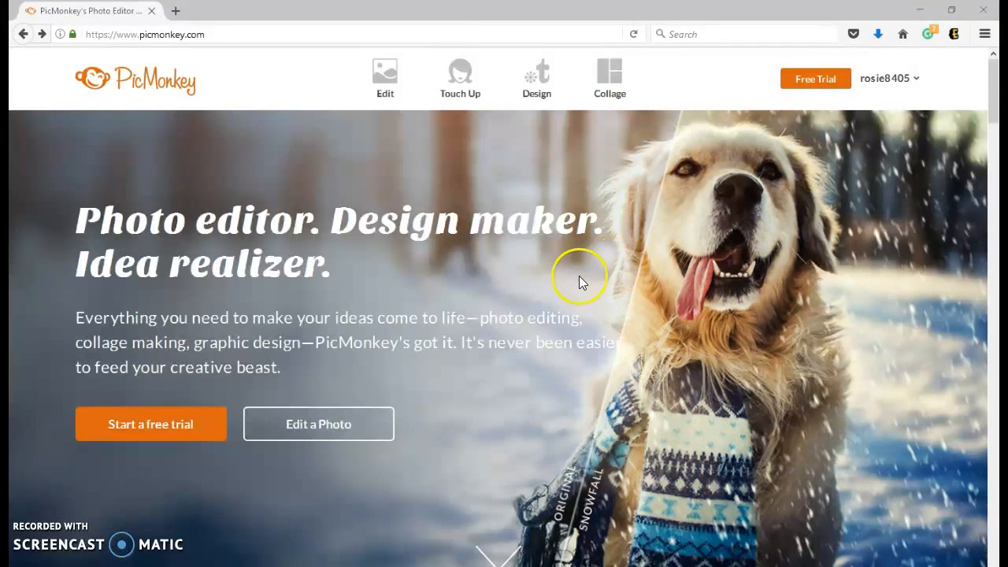
Step: Start the photo editor and open the thumbnail template image for editing
{"action": "left_click", "coordinate": [385, 75]}
{"action": "mouse_move", "coordinate": [383, 97]}
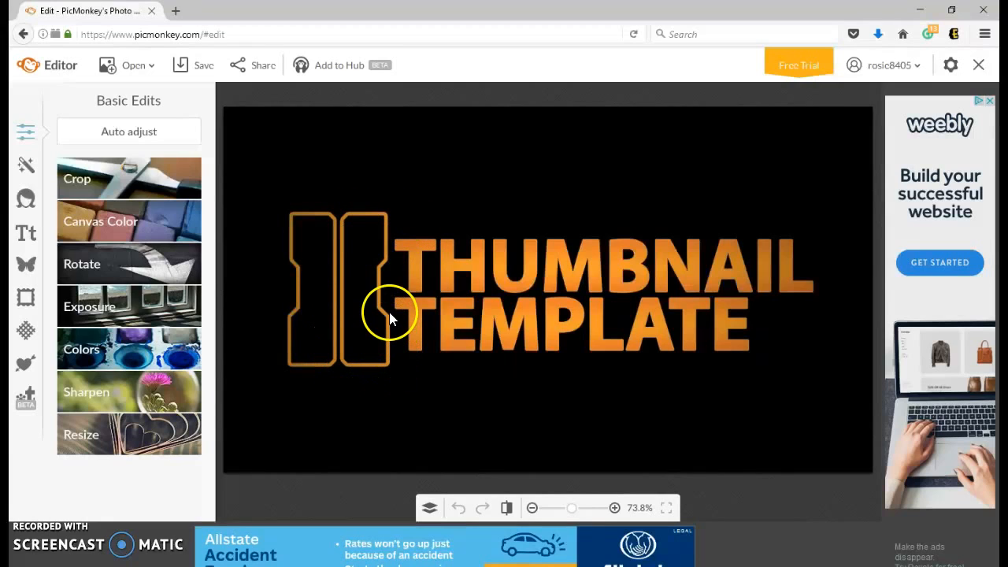
{"action": "left_click", "coordinate": [391, 247]}
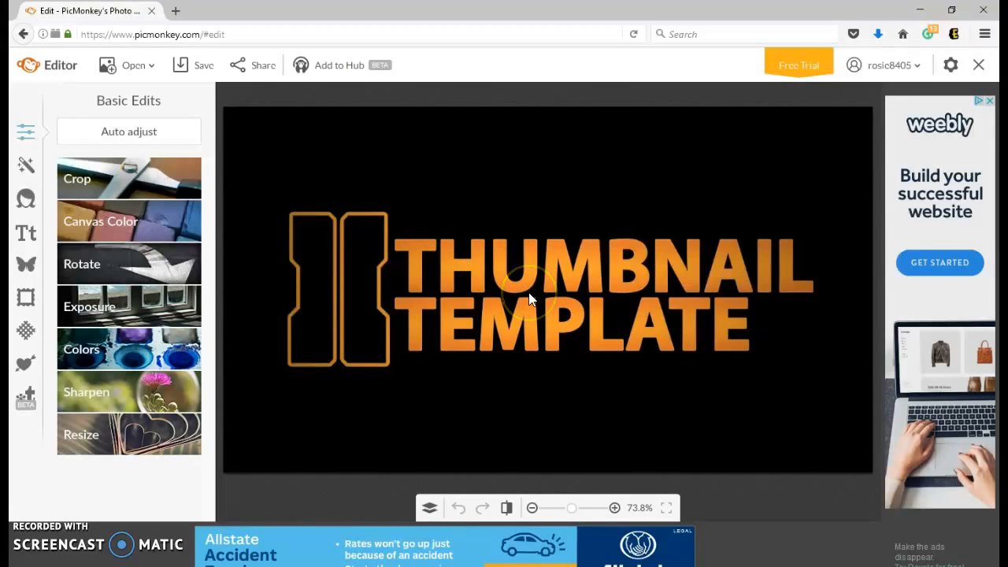
Step: Search Google Images for "cool background" in a new browser tab
{"action": "left_click", "coordinate": [185, 13]}
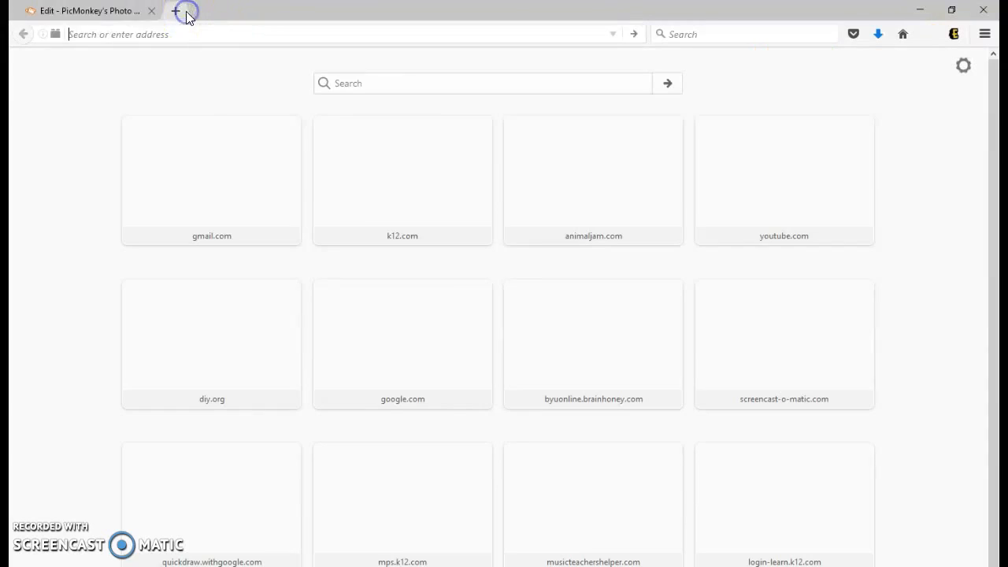
{"action": "type", "text": "cool ba"}
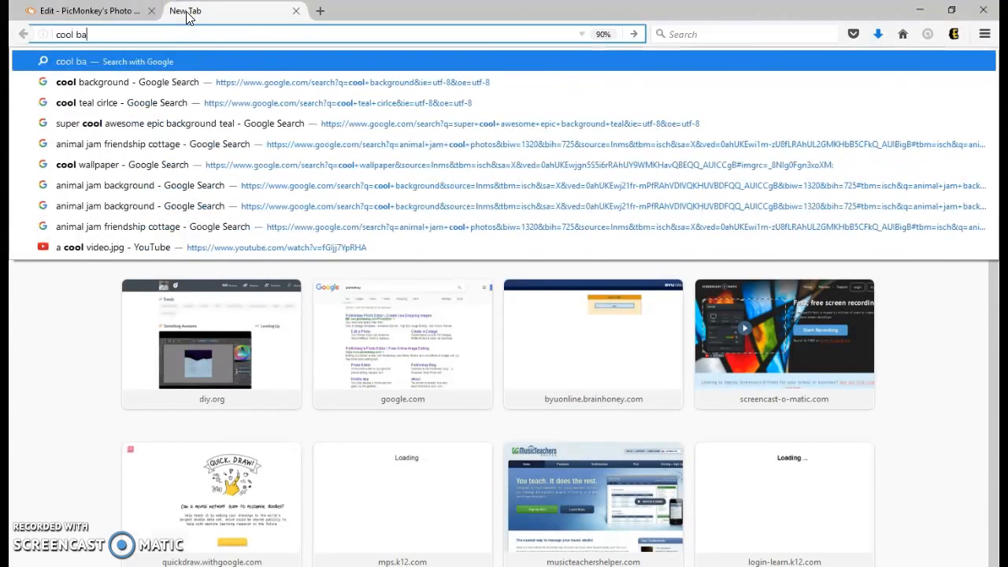
{"action": "type", "text": "ckground"}
{"action": "key", "text": "Return"}
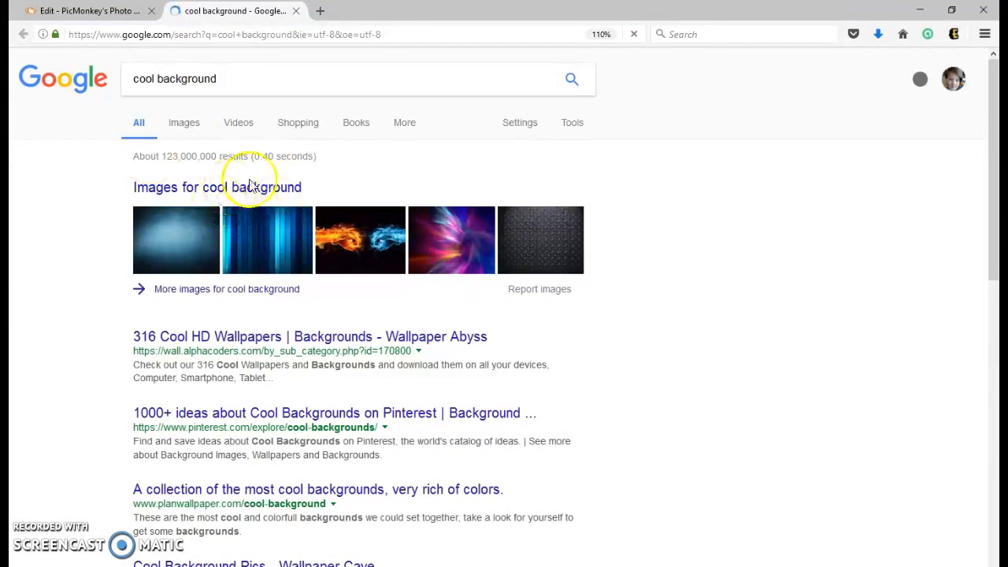
{"action": "left_click", "coordinate": [193, 126]}
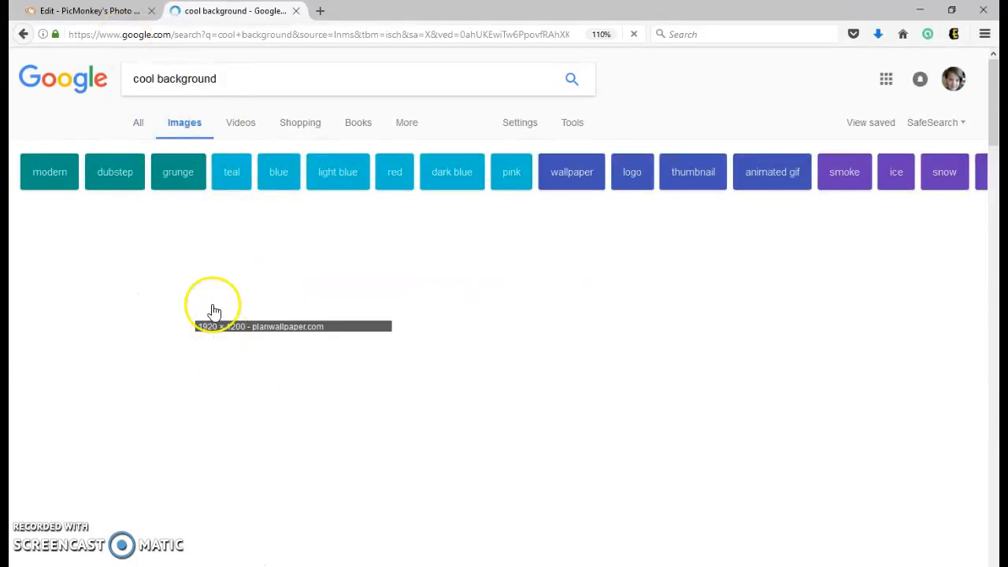
{"action": "key", "text": "ctrl+Tab"}
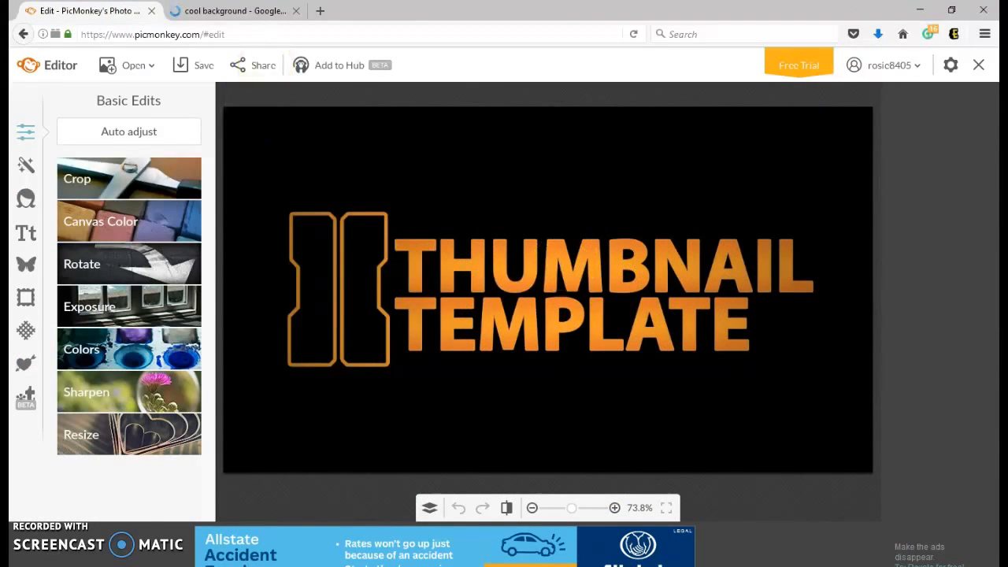
{"action": "key", "text": "ctrl+Tab"}
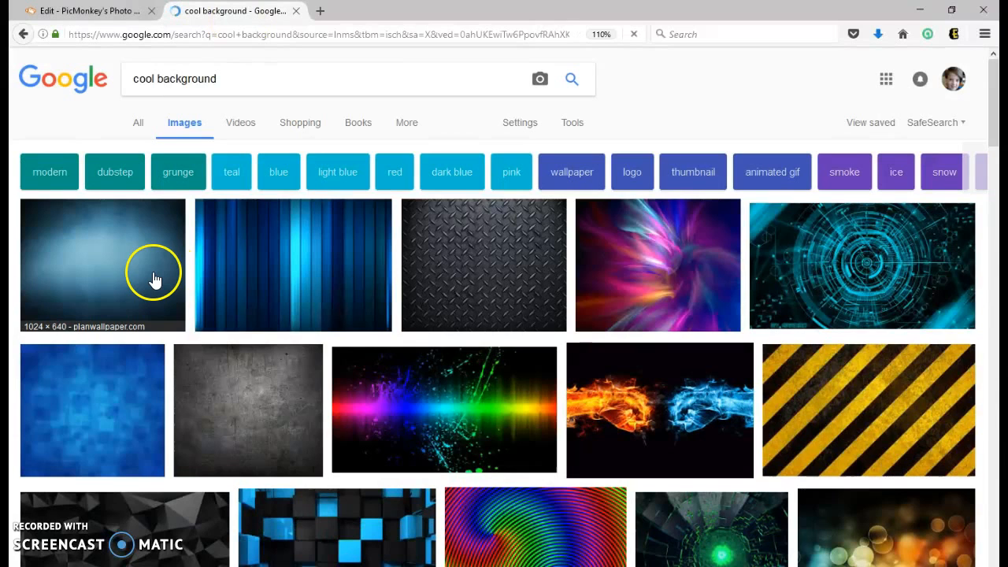
Step: Browse the cool background images, previewing the dark blue and the yellow-blue gradient ones, and return to the PicMonkey editor
{"action": "left_click", "coordinate": [153, 279]}
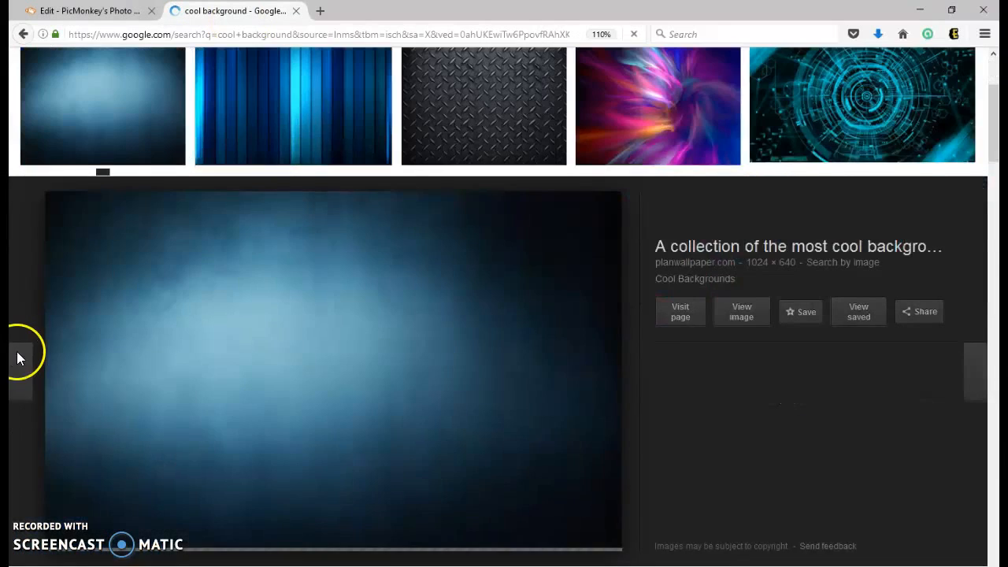
{"action": "scroll", "coordinate": [238, 401], "scroll_direction": "down", "scroll_amount": 5}
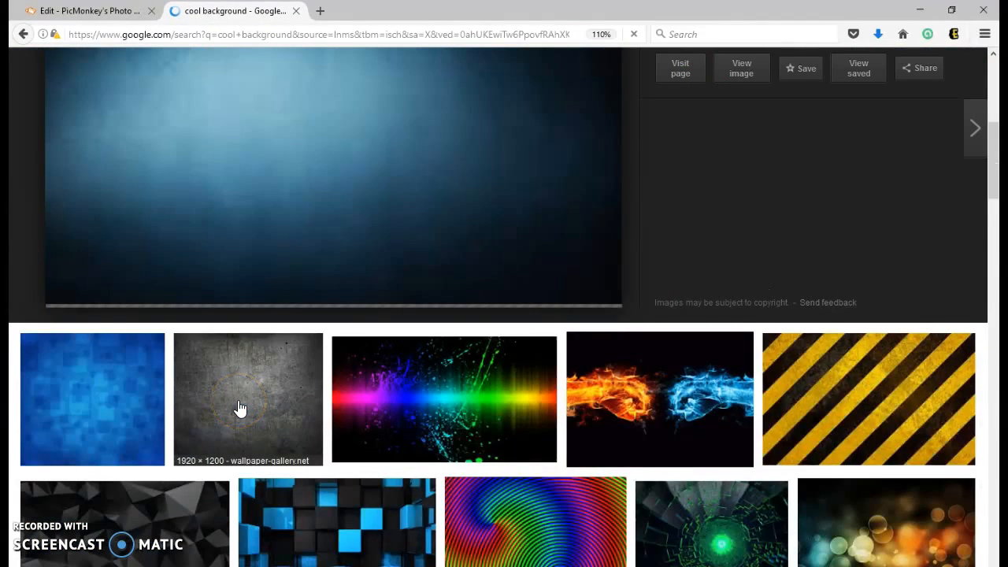
{"action": "scroll", "coordinate": [240, 408], "scroll_direction": "down", "scroll_amount": 10}
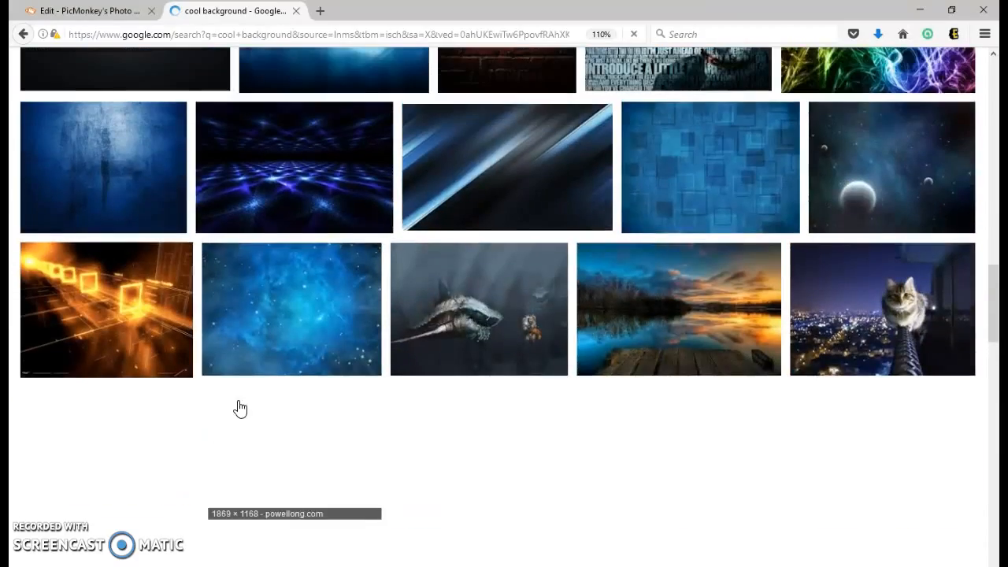
{"action": "scroll", "coordinate": [241, 408], "scroll_direction": "down", "scroll_amount": 10}
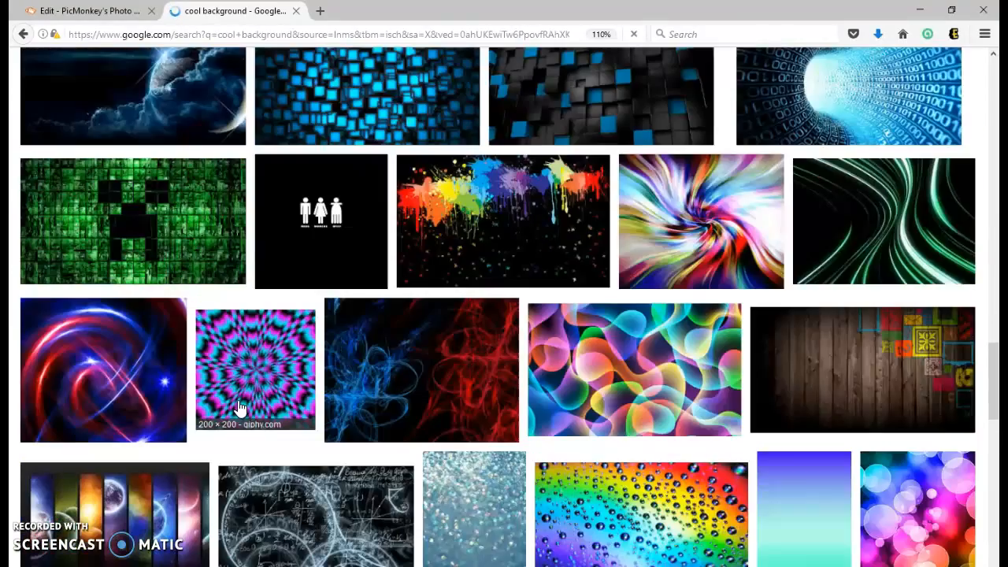
{"action": "scroll", "coordinate": [241, 408], "scroll_direction": "down", "scroll_amount": 10}
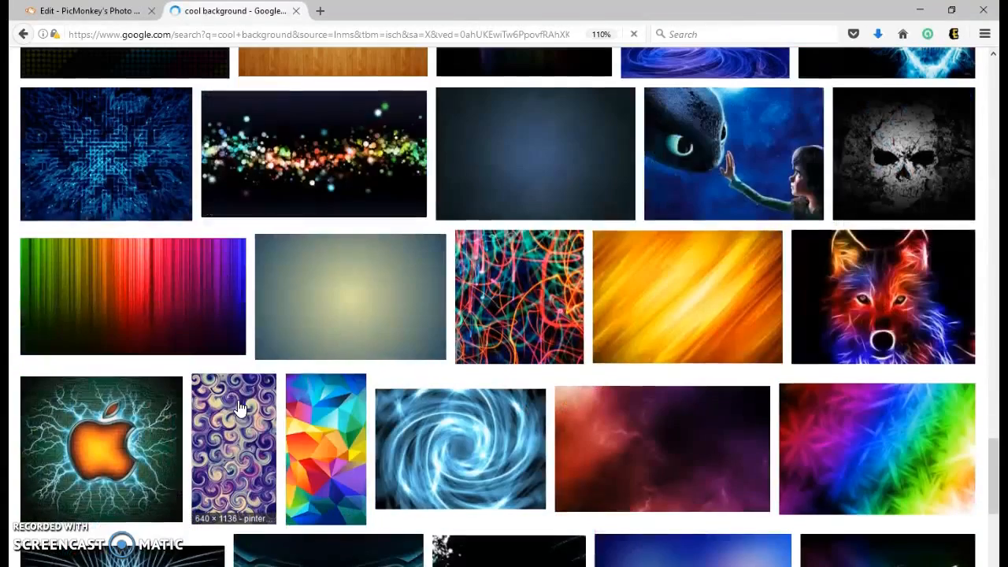
{"action": "scroll", "coordinate": [240, 408], "scroll_direction": "down", "scroll_amount": 3}
{"action": "left_click", "coordinate": [350, 303]}
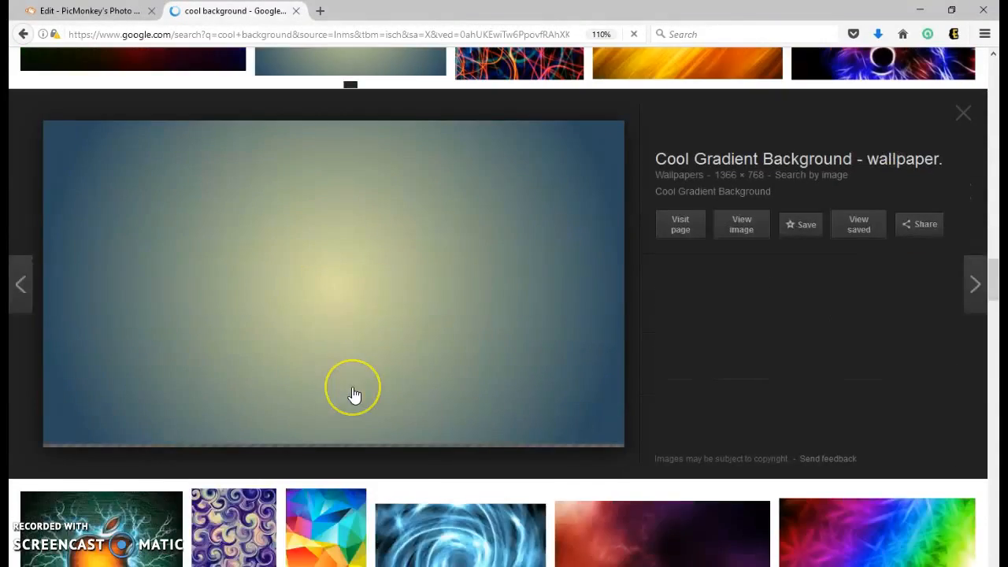
{"action": "scroll", "coordinate": [353, 393], "scroll_direction": "down", "scroll_amount": 5}
{"action": "scroll", "coordinate": [353, 394], "scroll_direction": "down", "scroll_amount": 3}
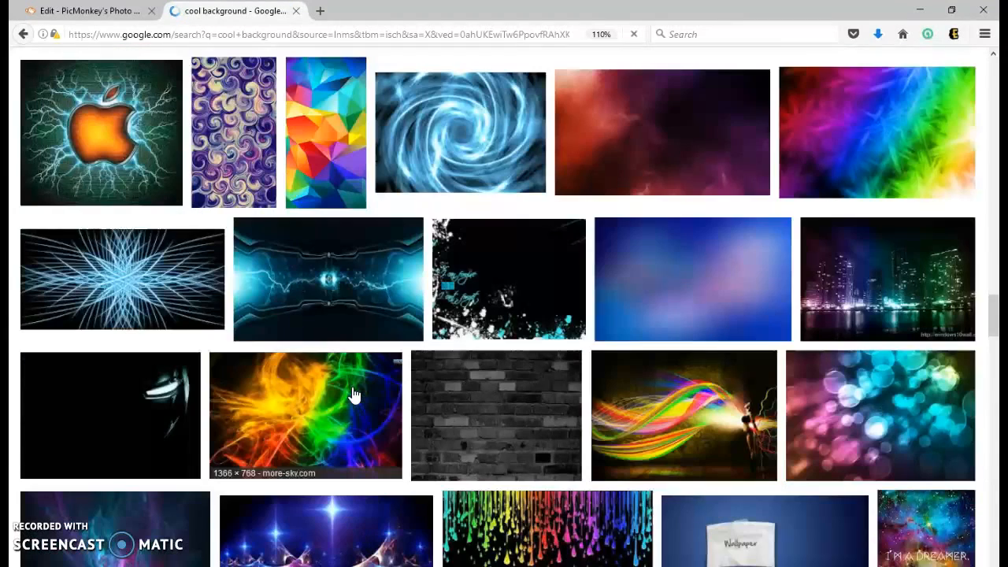
{"action": "left_click", "coordinate": [295, 11]}
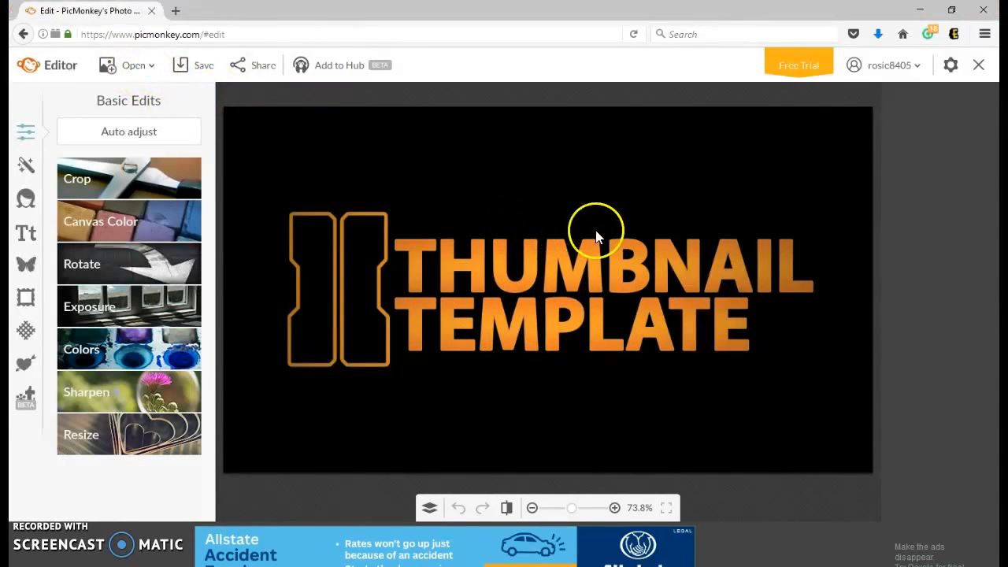
Step: Add a heart from the Doodly Hearts overlays to the thumbnail template, move it up and delete it
{"action": "left_click", "coordinate": [24, 267]}
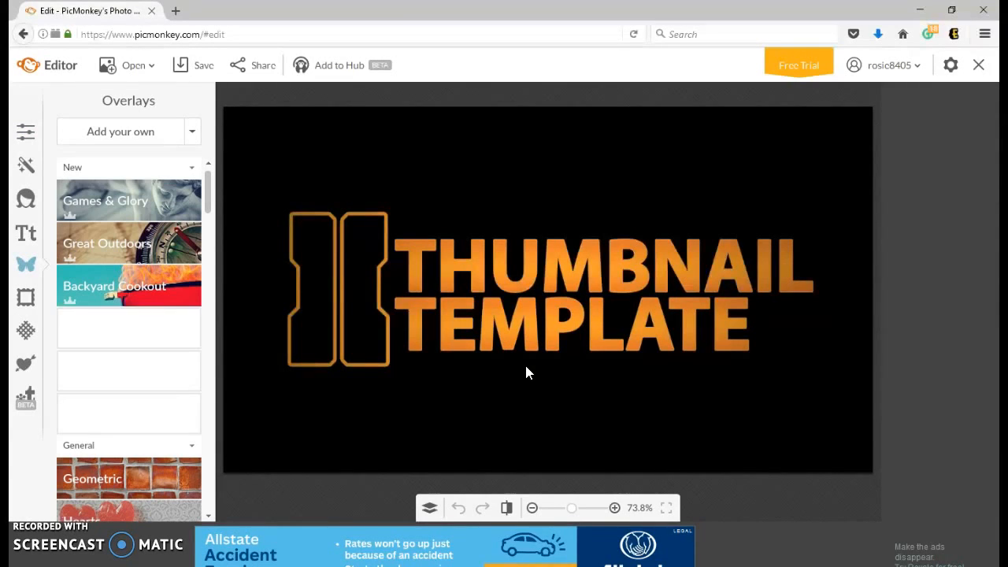
{"action": "left_click_drag", "start_coordinate": [208, 202], "coordinate": [213, 245]}
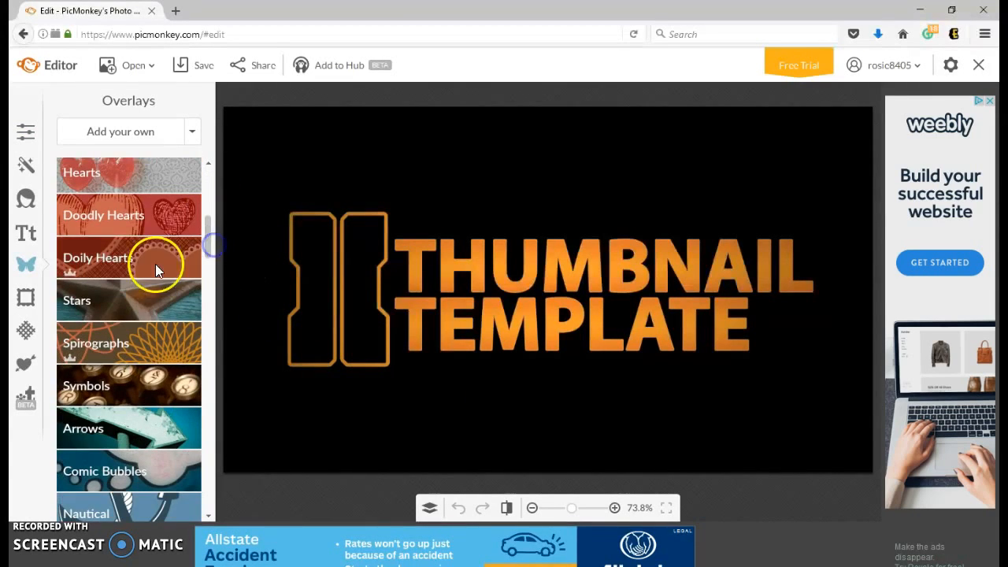
{"action": "left_click", "coordinate": [152, 218]}
{"action": "left_click", "coordinate": [113, 249]}
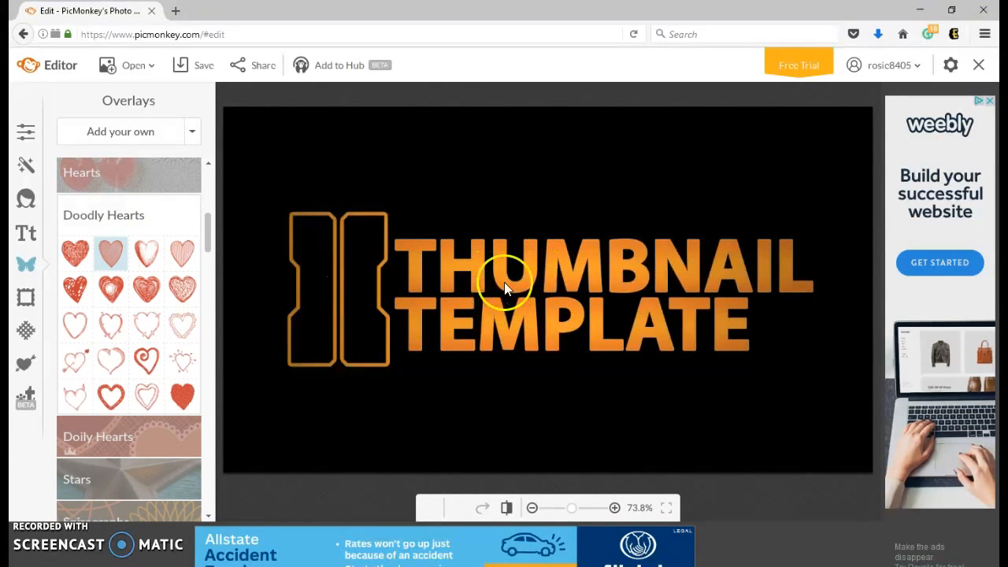
{"action": "left_click_drag", "start_coordinate": [568, 287], "coordinate": [448, 215]}
{"action": "key", "text": "Delete"}
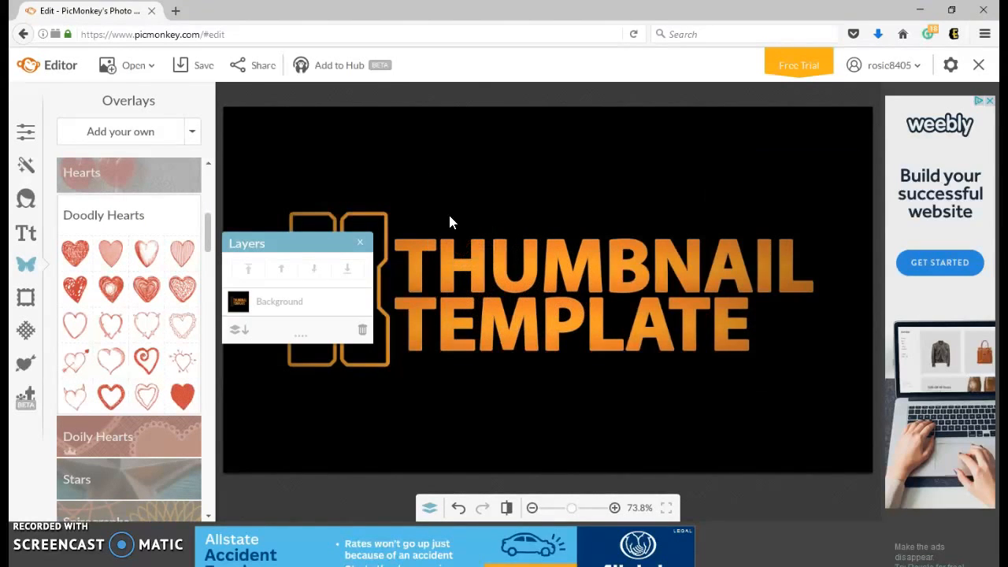
Step: Add the custom Animal Jam image wdfoqfh as an overlay, set its color to 040404, and close the Layers and Overlay palettes
{"action": "scroll", "coordinate": [167, 308], "scroll_direction": "up", "scroll_amount": 5}
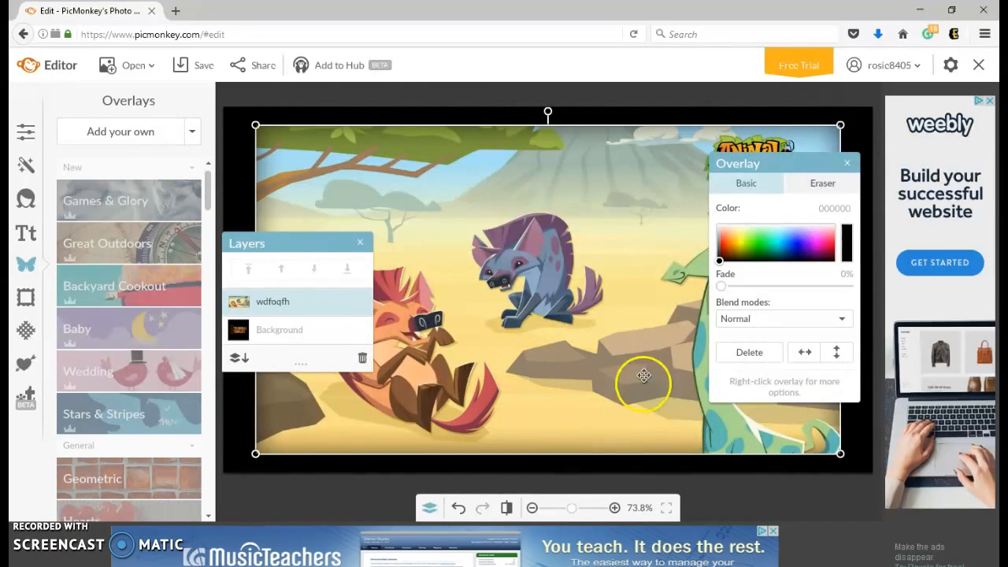
{"action": "left_click", "coordinate": [726, 248]}
{"action": "mouse_move", "coordinate": [727, 247]}
{"action": "left_mouse_down"}
{"action": "mouse_move", "coordinate": [837, 252]}
{"action": "mouse_move", "coordinate": [822, 252]}
{"action": "left_mouse_up"}
{"action": "left_click_drag", "start_coordinate": [648, 302], "coordinate": [626, 323]}
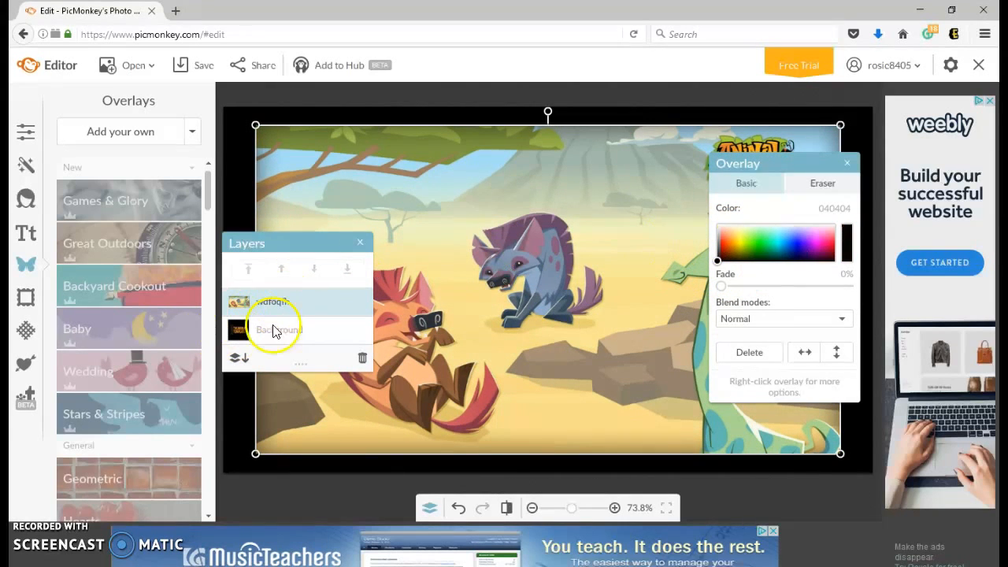
{"action": "left_click", "coordinate": [359, 242]}
{"action": "left_click", "coordinate": [847, 163]}
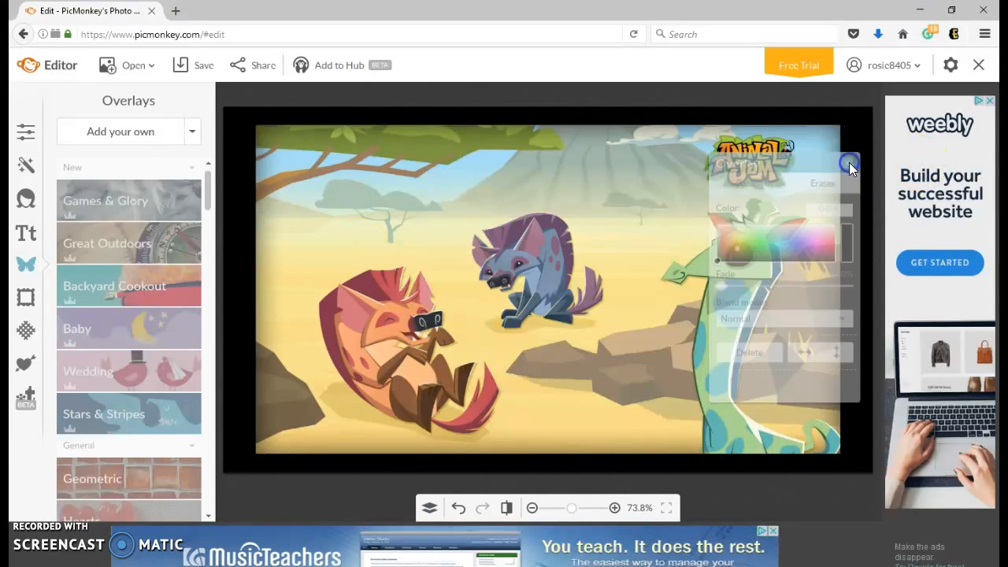
Step: Align the Animal Jam overlay with the canvas's lower-left corner and enlarge it to cover the whole black template
{"action": "left_click", "coordinate": [820, 161]}
{"action": "left_click_drag", "start_coordinate": [625, 222], "coordinate": [587, 245]}
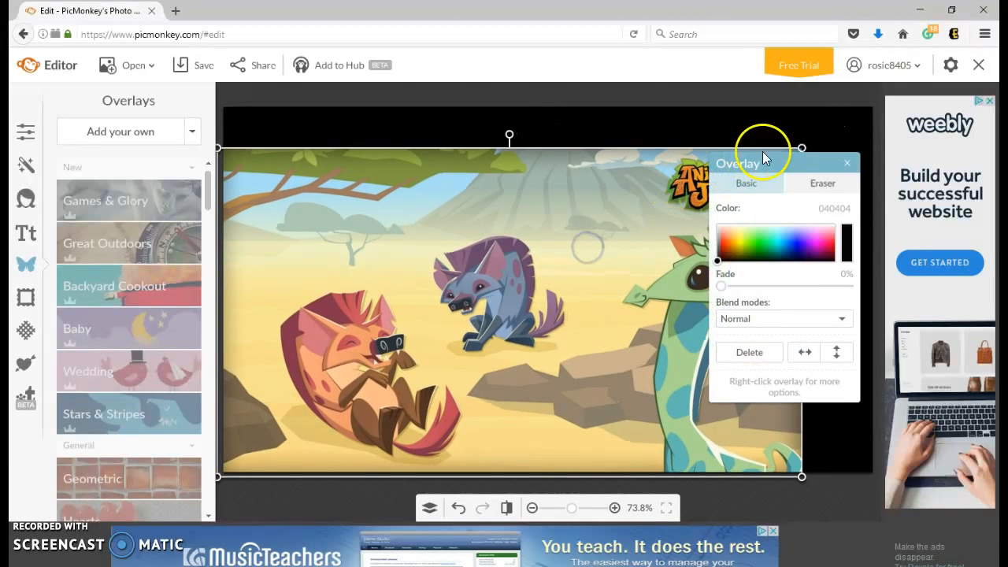
{"action": "left_click_drag", "start_coordinate": [803, 145], "coordinate": [904, 101]}
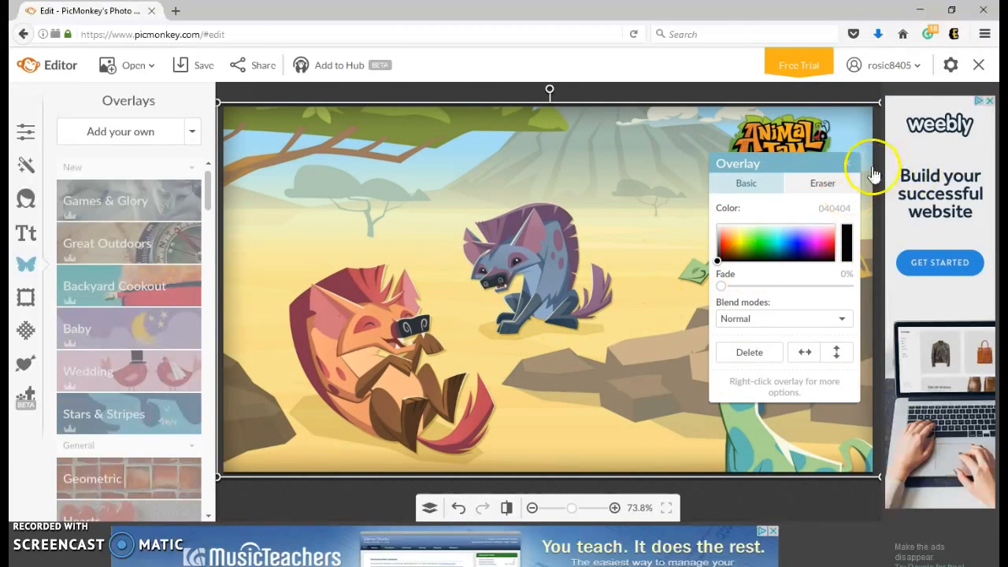
{"action": "left_click", "coordinate": [848, 163]}
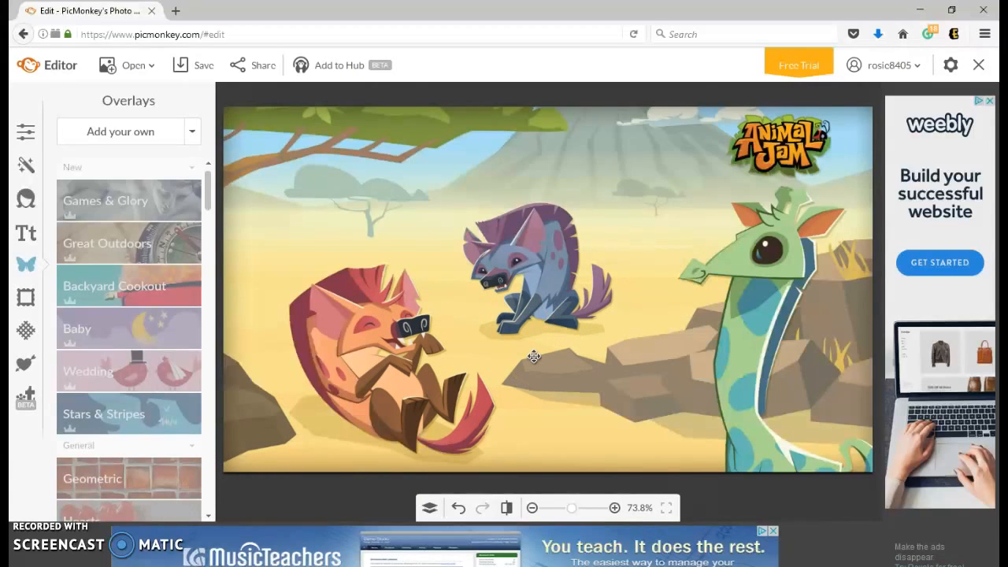
Step: Try out overlay colors and preview the blend modes on the Animal Jam background
{"action": "left_click", "coordinate": [476, 314]}
{"action": "left_click_drag", "start_coordinate": [751, 247], "coordinate": [652, 304]}
{"action": "left_click", "coordinate": [759, 318]}
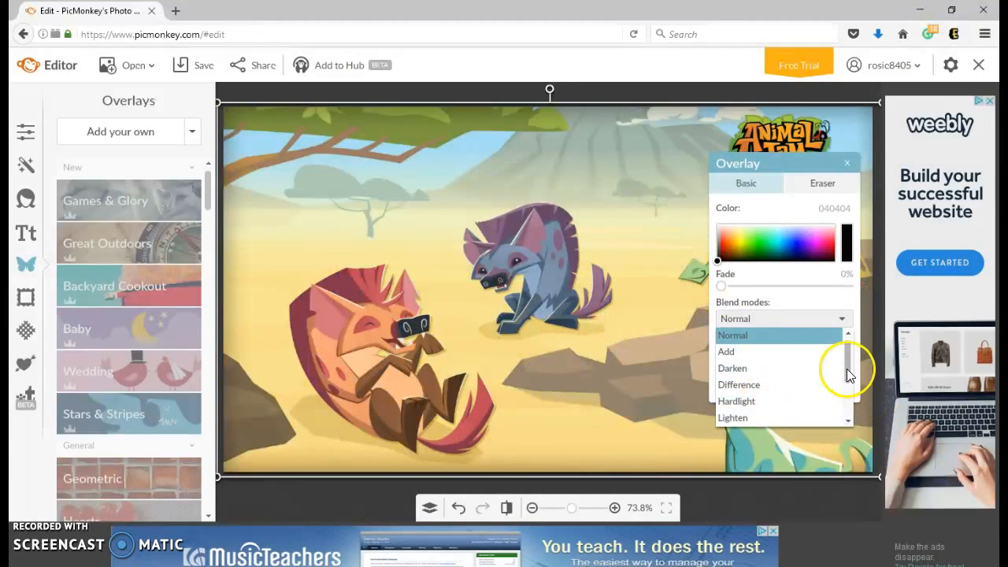
{"action": "left_click_drag", "start_coordinate": [843, 367], "coordinate": [843, 399]}
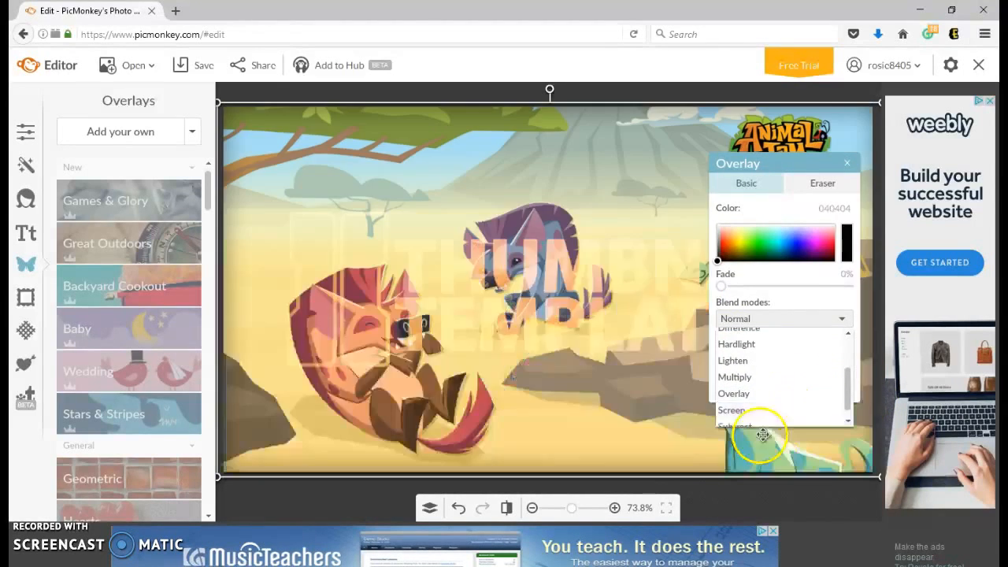
{"action": "left_click", "coordinate": [848, 163]}
{"action": "left_click", "coordinate": [847, 163]}
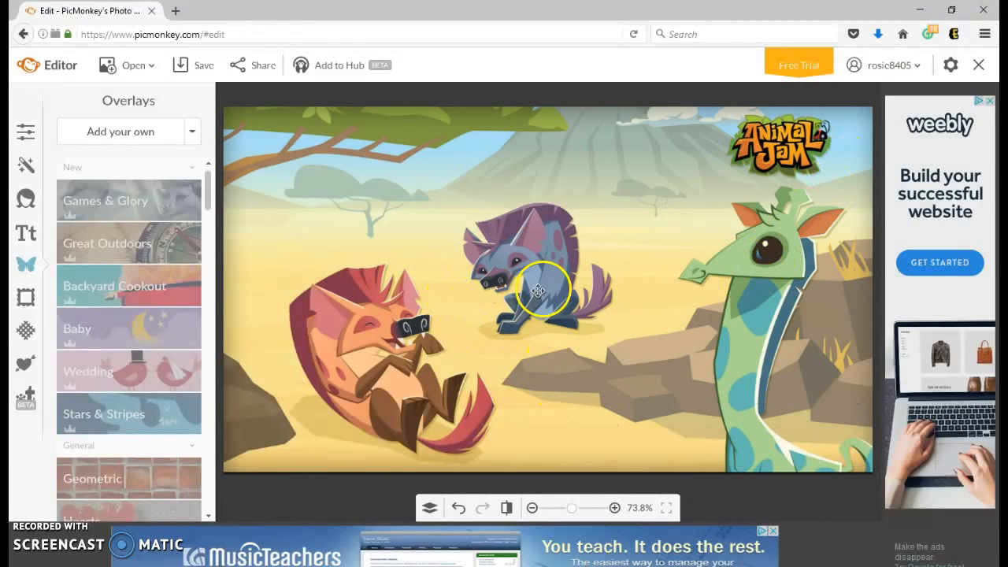
Step: Erase parts of the Animal Jam overlay over the blue hyena at eraser size 20 and hardness 80, and undo the erasing
{"action": "left_click", "coordinate": [537, 290]}
{"action": "left_click", "coordinate": [822, 182]}
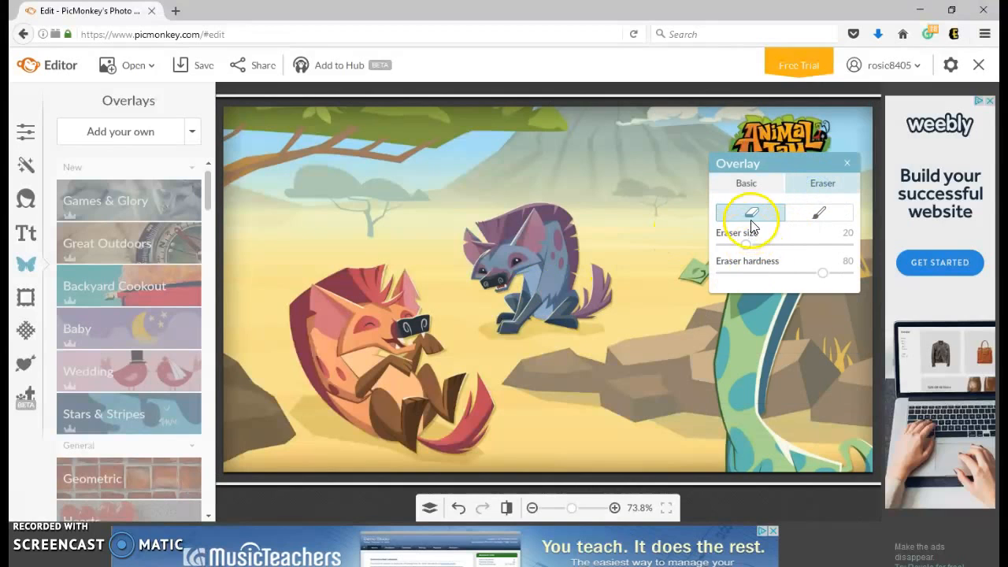
{"action": "mouse_move", "coordinate": [524, 272]}
{"action": "left_mouse_down"}
{"action": "mouse_move", "coordinate": [496, 296]}
{"action": "mouse_move", "coordinate": [511, 323]}
{"action": "left_mouse_up"}
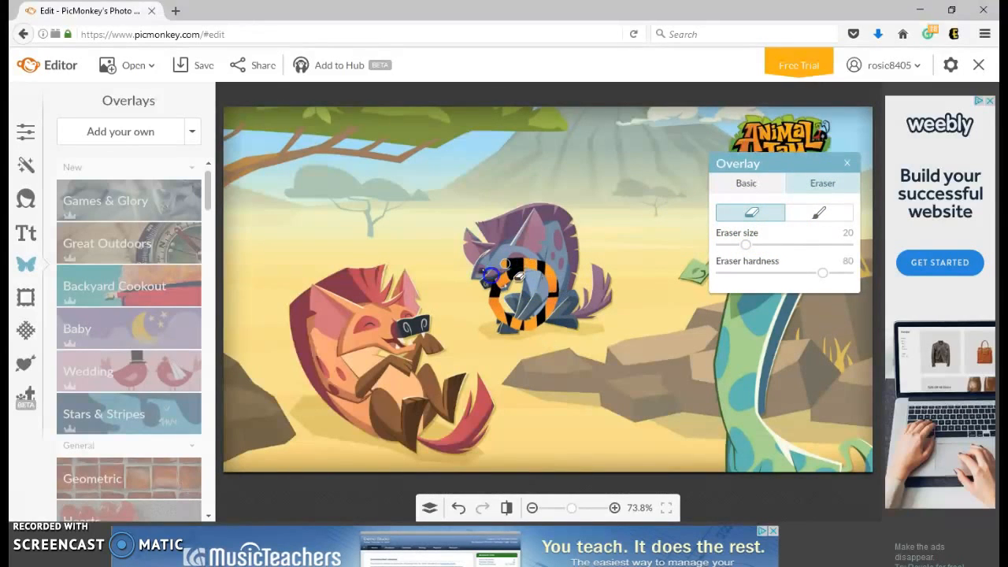
{"action": "mouse_move", "coordinate": [506, 319]}
{"action": "left_mouse_down"}
{"action": "mouse_move", "coordinate": [539, 299]}
{"action": "mouse_move", "coordinate": [540, 324]}
{"action": "mouse_move", "coordinate": [564, 314]}
{"action": "left_mouse_up"}
{"action": "left_click", "coordinate": [524, 303]}
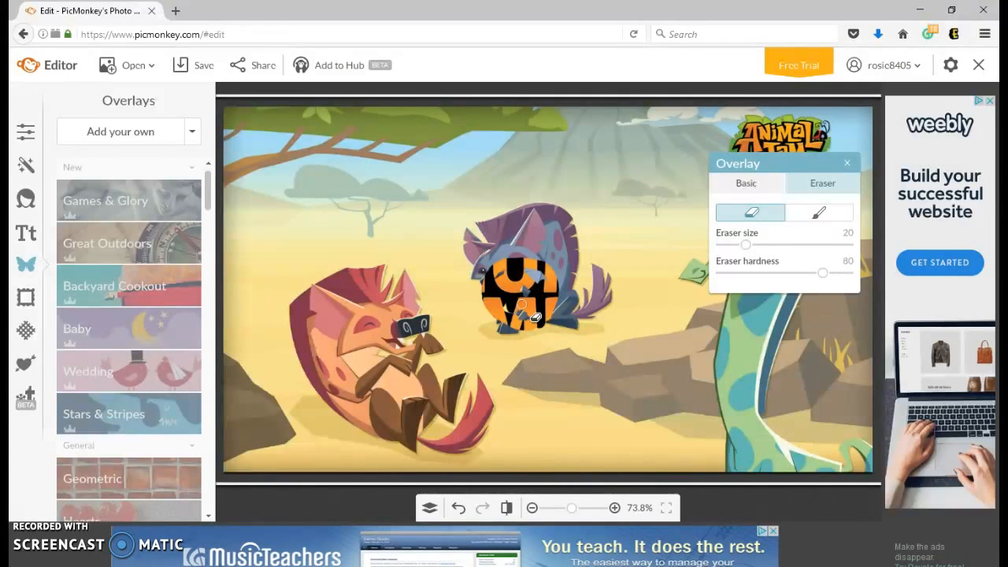
{"action": "mouse_move", "coordinate": [477, 296]}
{"action": "left_mouse_down"}
{"action": "mouse_move", "coordinate": [520, 327]}
{"action": "mouse_move", "coordinate": [528, 312]}
{"action": "mouse_move", "coordinate": [516, 303]}
{"action": "mouse_move", "coordinate": [480, 374]}
{"action": "left_mouse_up"}
{"action": "mouse_move", "coordinate": [507, 343]}
{"action": "left_mouse_down"}
{"action": "mouse_move", "coordinate": [528, 315]}
{"action": "mouse_move", "coordinate": [548, 328]}
{"action": "left_mouse_up"}
{"action": "left_click", "coordinate": [453, 509]}
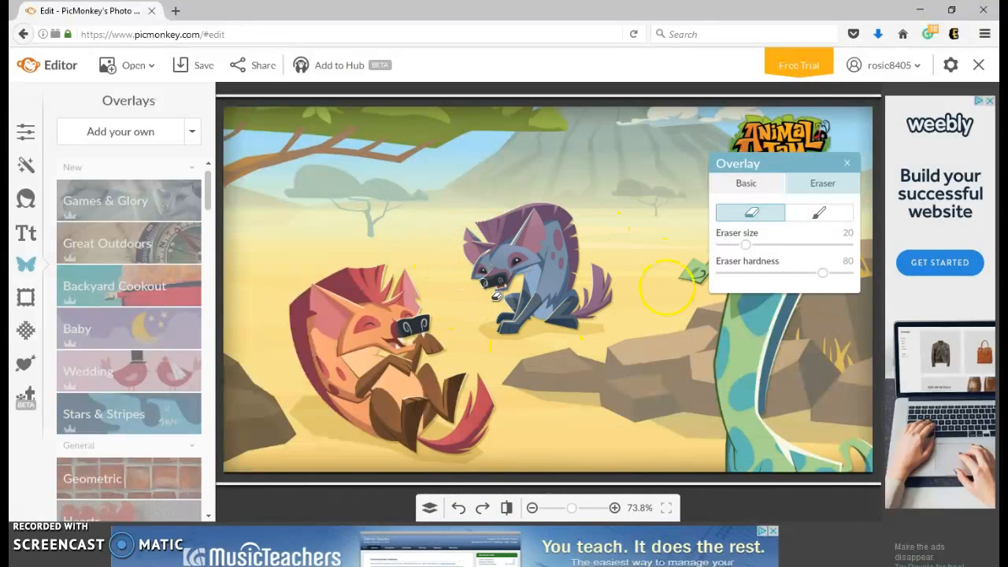
{"action": "left_click", "coordinate": [846, 163]}
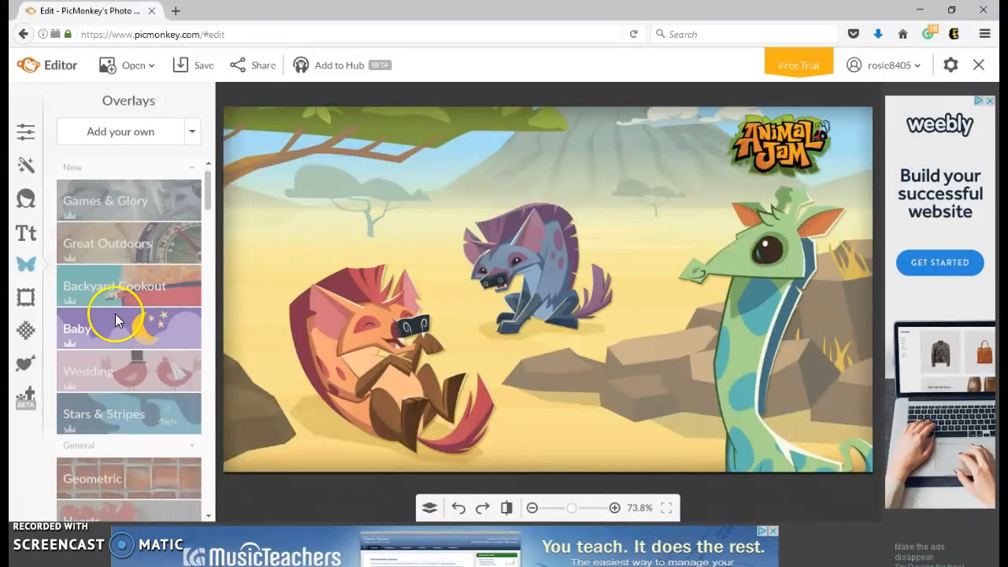
Step: Find the Banners overlays and add the straight ribbon banner with notched ends to the canvas
{"action": "scroll", "coordinate": [115, 313], "scroll_direction": "down", "scroll_amount": 5}
{"action": "scroll", "coordinate": [115, 313], "scroll_direction": "down", "scroll_amount": 4}
{"action": "scroll", "coordinate": [115, 315], "scroll_direction": "down", "scroll_amount": 8}
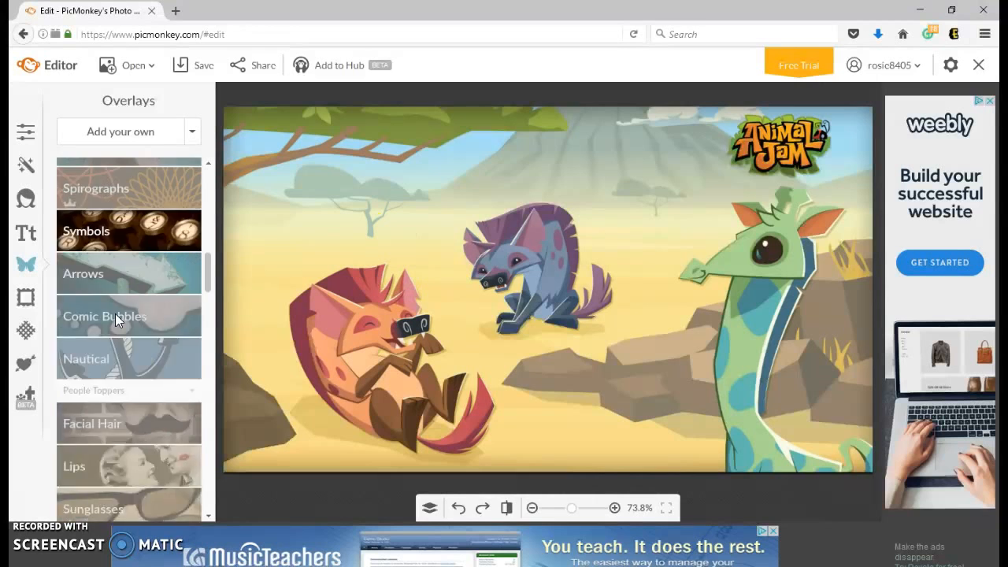
{"action": "scroll", "coordinate": [115, 300], "scroll_direction": "down", "scroll_amount": 7}
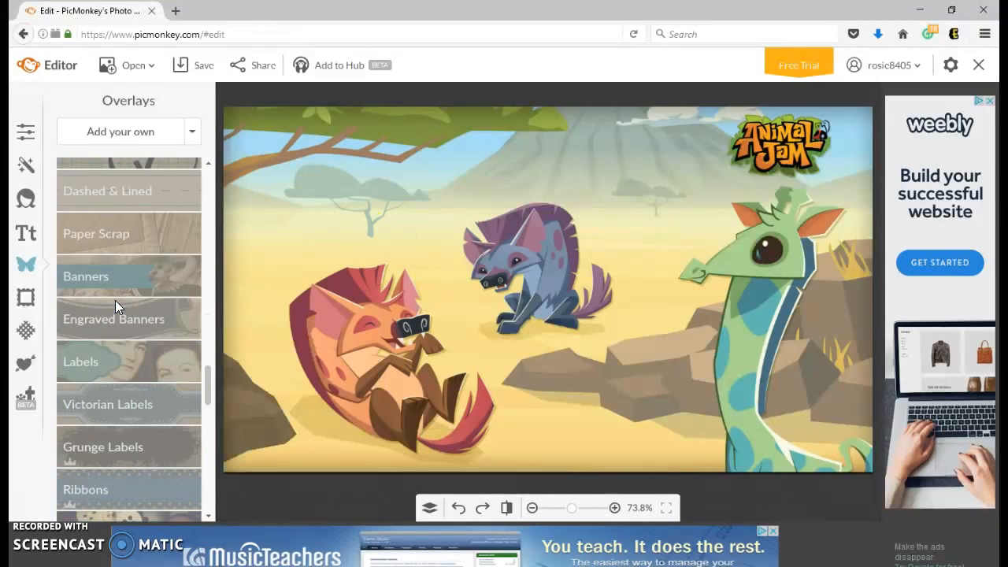
{"action": "scroll", "coordinate": [115, 300], "scroll_direction": "up", "scroll_amount": 2}
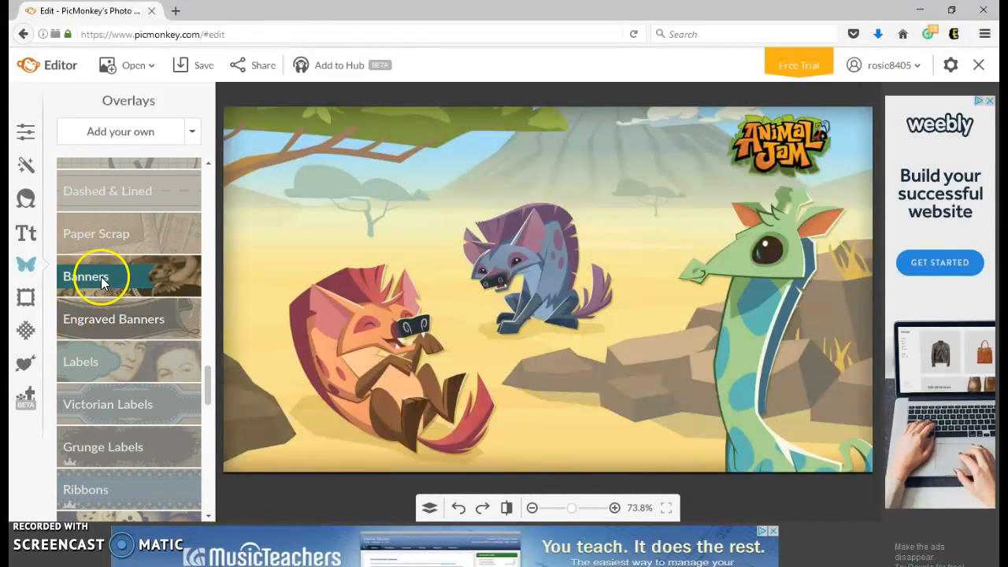
{"action": "left_click", "coordinate": [101, 276]}
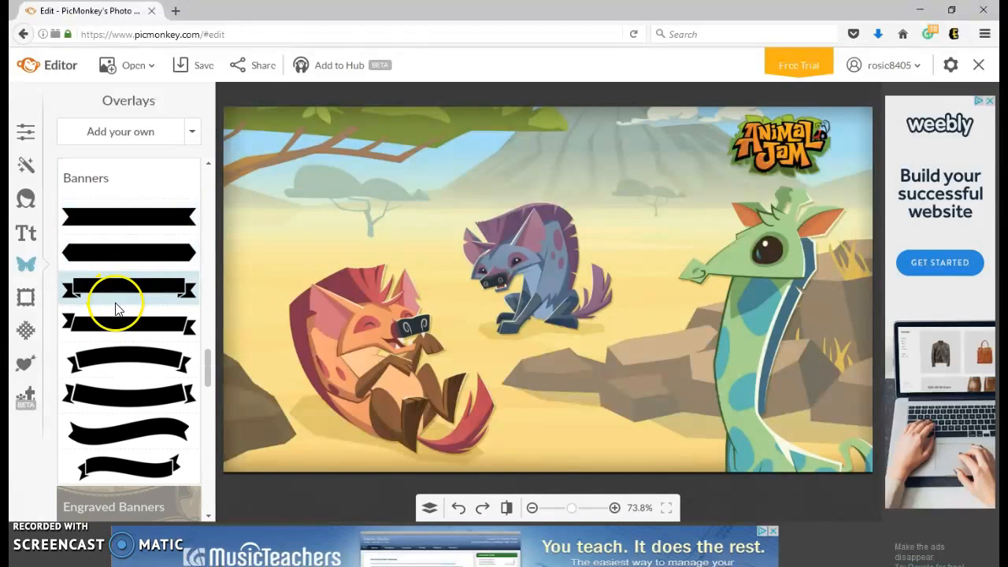
{"action": "left_click", "coordinate": [142, 222]}
Step: Move and stretch the ribbon banner into a wide strip across the middle of the canvas
{"action": "left_click_drag", "start_coordinate": [565, 258], "coordinate": [466, 343]}
{"action": "left_click_drag", "start_coordinate": [562, 340], "coordinate": [831, 214]}
{"action": "left_click_drag", "start_coordinate": [669, 321], "coordinate": [534, 313]}
{"action": "left_click_drag", "start_coordinate": [677, 290], "coordinate": [834, 210]}
{"action": "left_click_drag", "start_coordinate": [434, 306], "coordinate": [454, 255]}
Step: Recolor the banner green 017c00 and close its Overlay palette
{"action": "left_click", "coordinate": [724, 210]}
{"action": "left_click_drag", "start_coordinate": [775, 240], "coordinate": [760, 257]}
{"action": "left_click", "coordinate": [847, 163]}
Step: Enlarge and position the green banner until it spans the full canvas width with its notched ends outside, and close its palette
{"action": "left_click", "coordinate": [618, 276]}
{"action": "left_click_drag", "start_coordinate": [618, 276], "coordinate": [620, 278]}
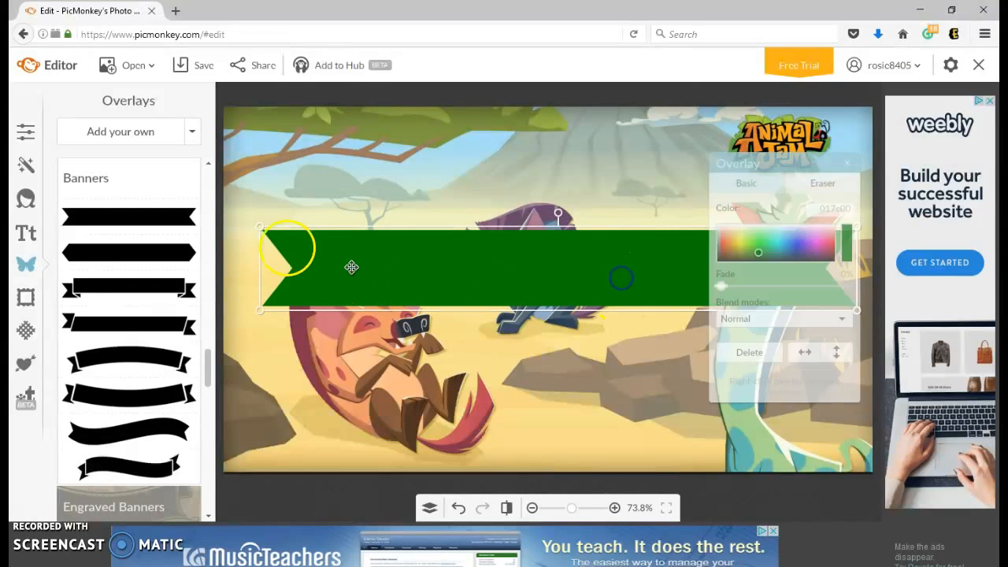
{"action": "left_click_drag", "start_coordinate": [507, 223], "coordinate": [526, 215]}
{"action": "left_click_drag", "start_coordinate": [507, 253], "coordinate": [500, 258]}
{"action": "left_click_drag", "start_coordinate": [512, 220], "coordinate": [511, 207]}
{"action": "left_click_drag", "start_coordinate": [488, 243], "coordinate": [465, 248]}
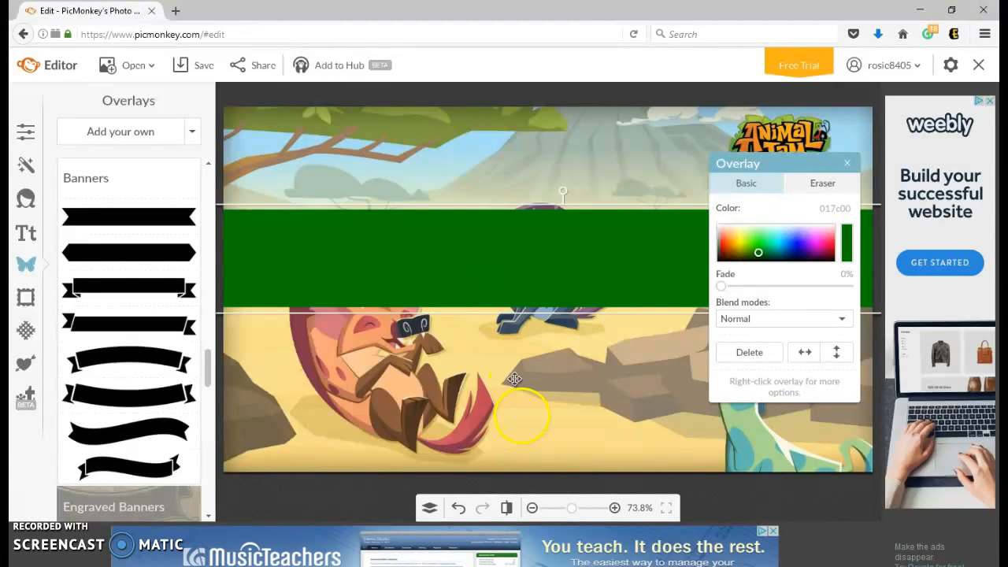
{"action": "left_click", "coordinate": [846, 164]}
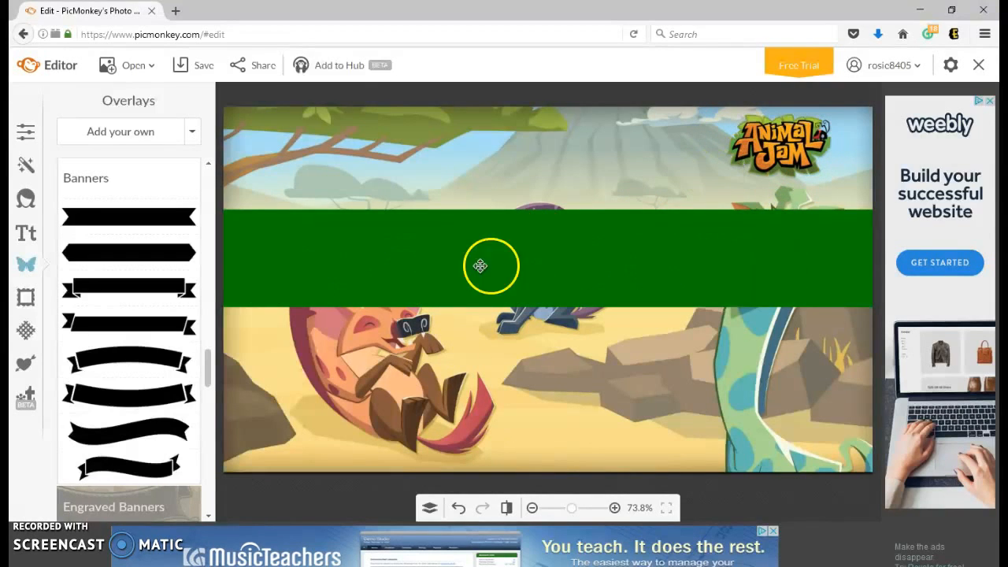
Step: Add the text "MAKE YOUR OWN YOUTUBE THUMBNAILS CUSTOMIZABLE!" in Chunk Five over the green banner
{"action": "left_click", "coordinate": [32, 236]}
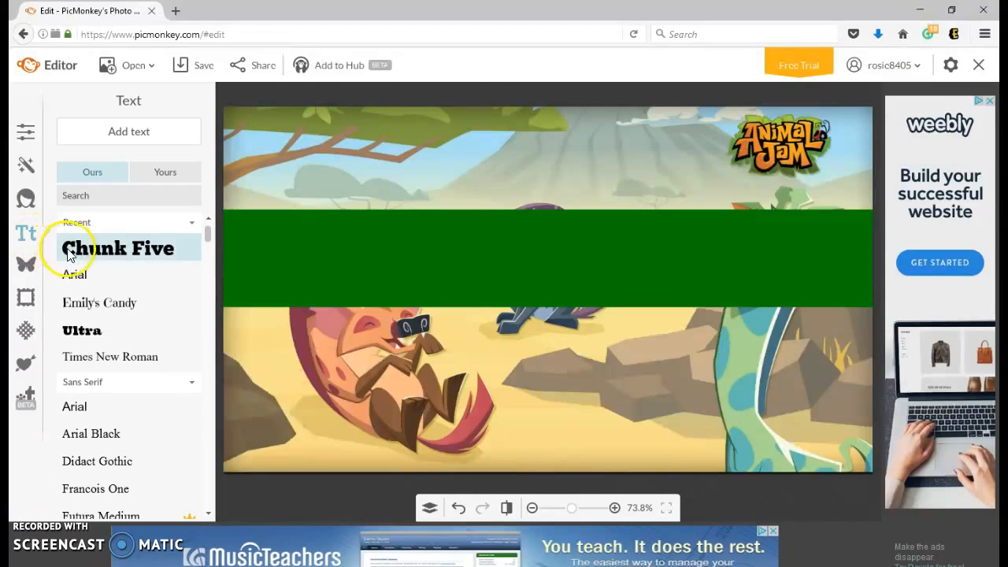
{"action": "left_click", "coordinate": [80, 250]}
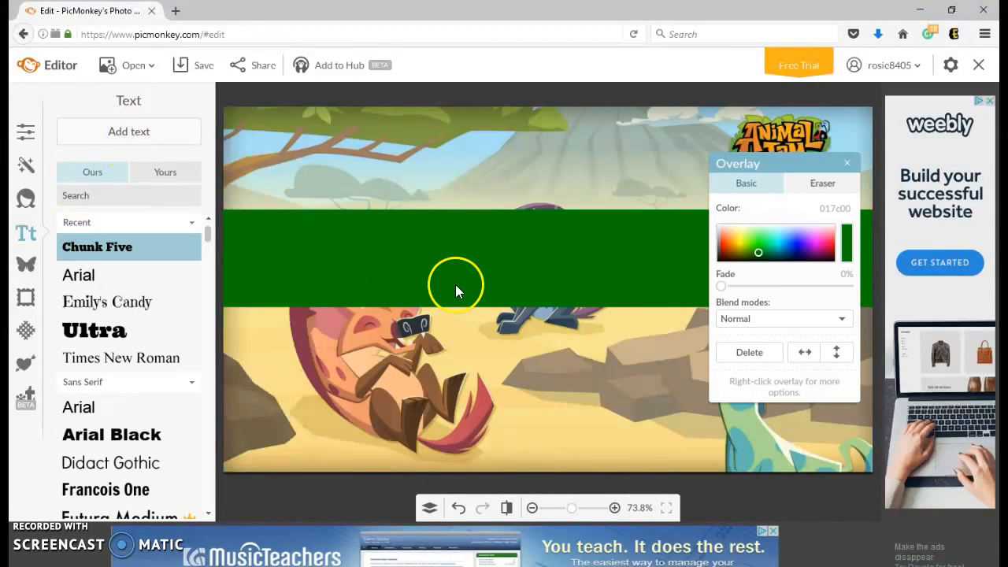
{"action": "left_click", "coordinate": [581, 261]}
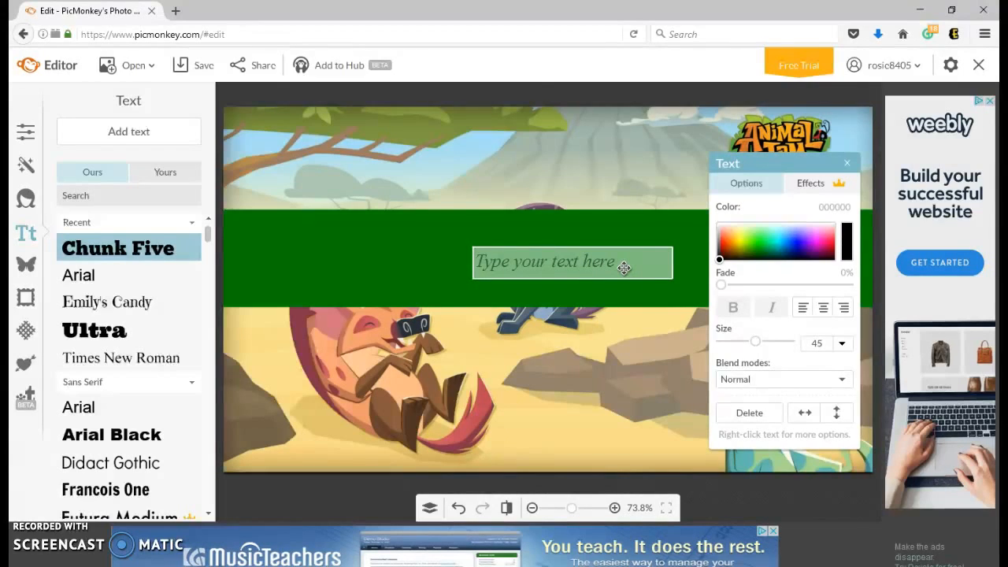
{"action": "type", "text": "MAKE YOUR OWN YOUTU"}
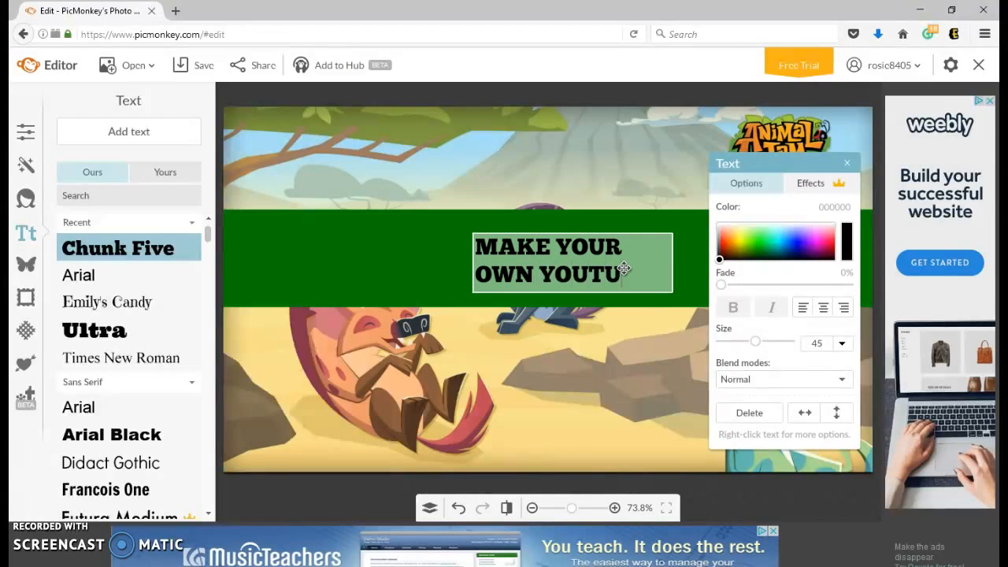
{"action": "type", "text": "BE THUMBNAILS"}
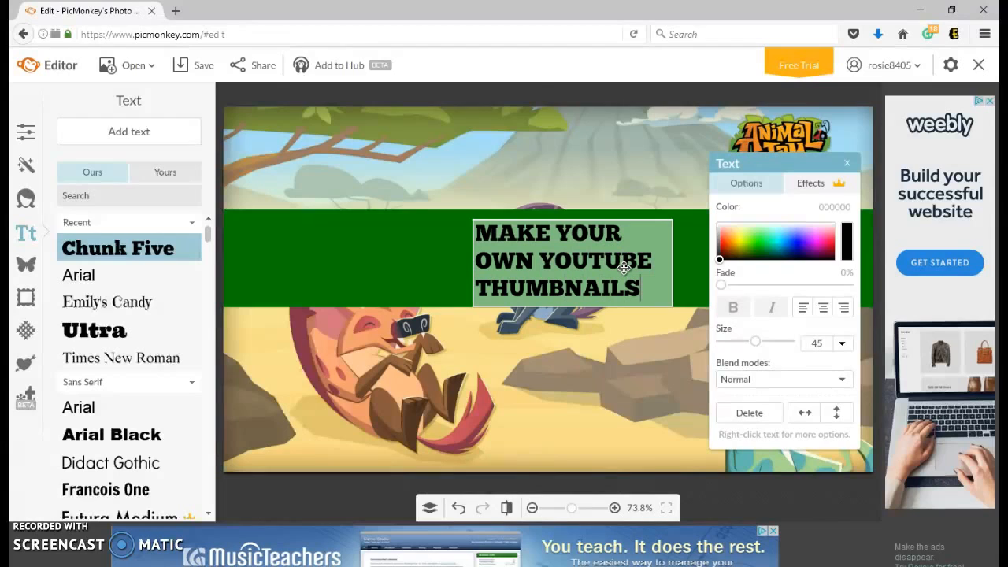
{"action": "type", "text": " CUS"}
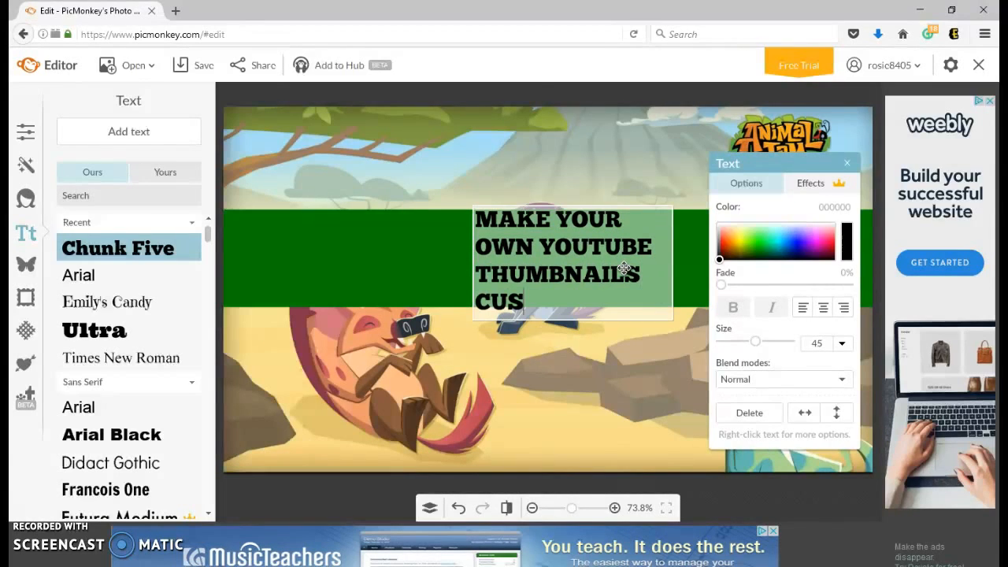
{"action": "type", "text": "TOMIZABLE!"}
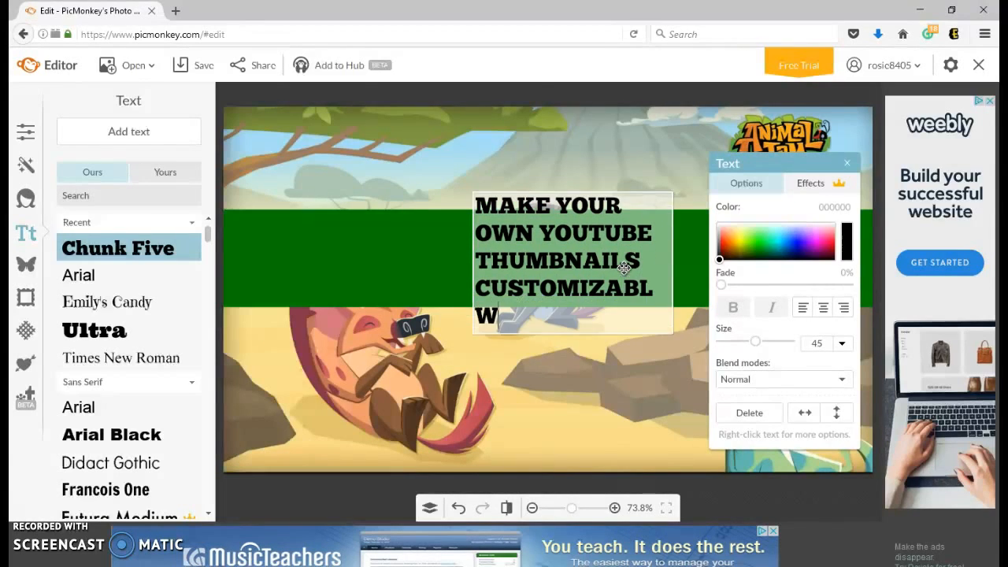
{"action": "left_click", "coordinate": [846, 163]}
{"action": "left_click", "coordinate": [670, 249]}
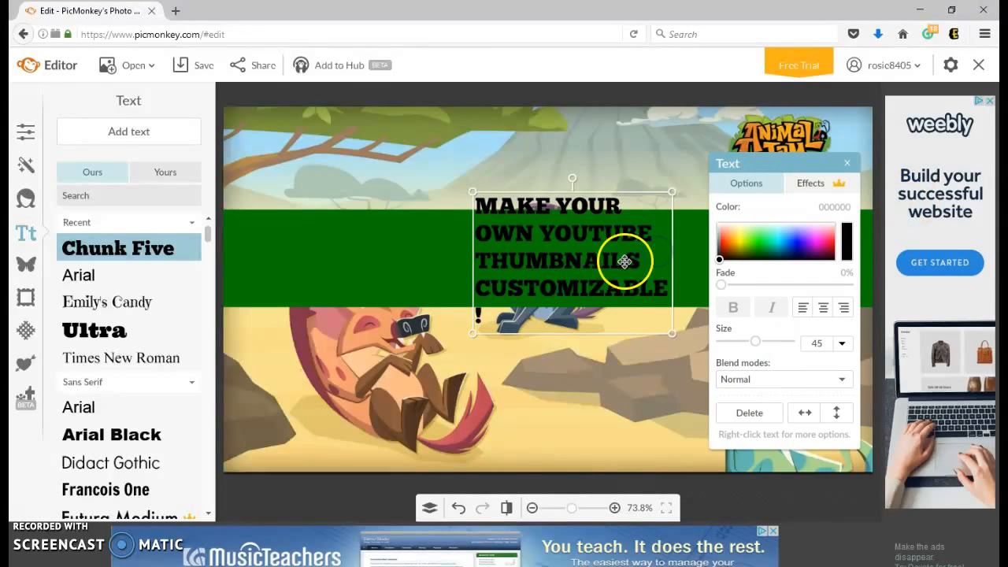
Step: Widen the text box to the full canvas width, center the text, and enlarge it to size 66
{"action": "left_click_drag", "start_coordinate": [477, 255], "coordinate": [232, 269]}
{"action": "left_click", "coordinate": [823, 307]}
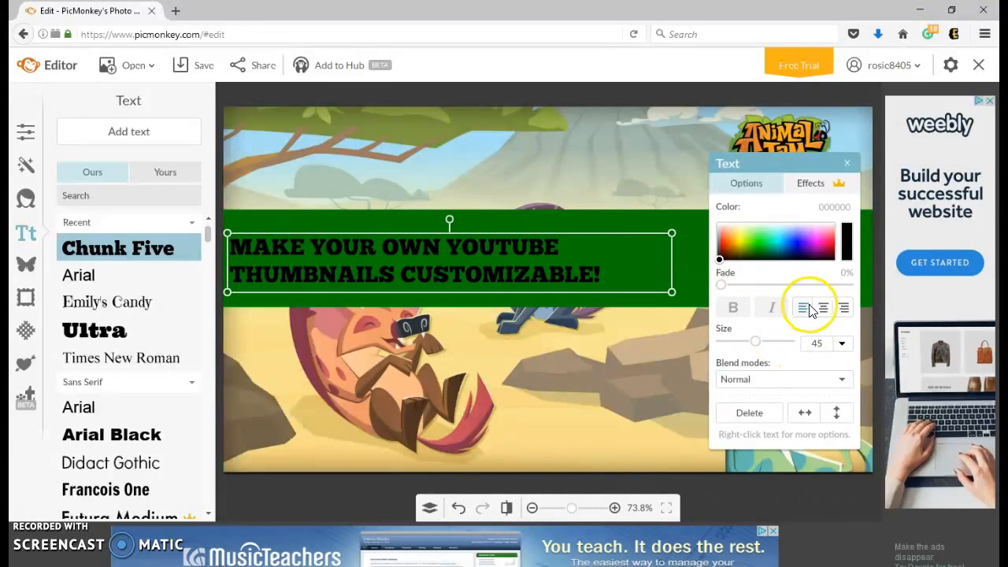
{"action": "left_click_drag", "start_coordinate": [671, 256], "coordinate": [871, 277]}
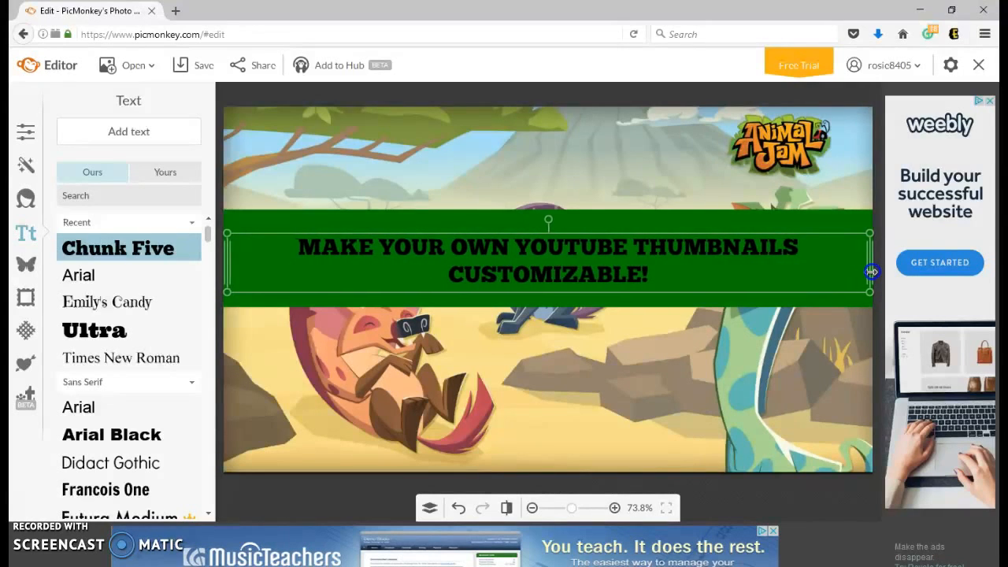
{"action": "left_click", "coordinate": [571, 274]}
{"action": "left_click_drag", "start_coordinate": [561, 240], "coordinate": [574, 202]}
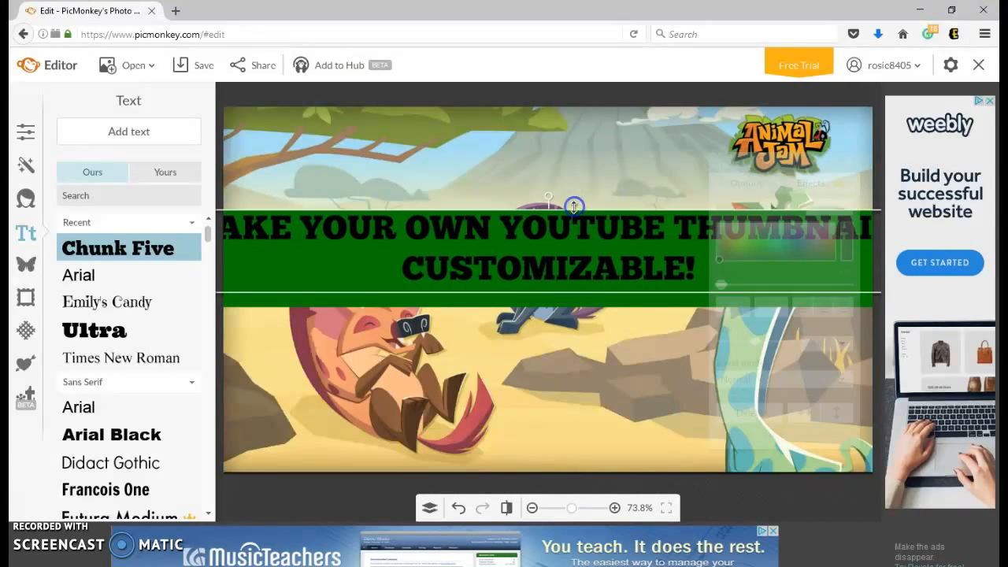
{"action": "left_click", "coordinate": [684, 270]}
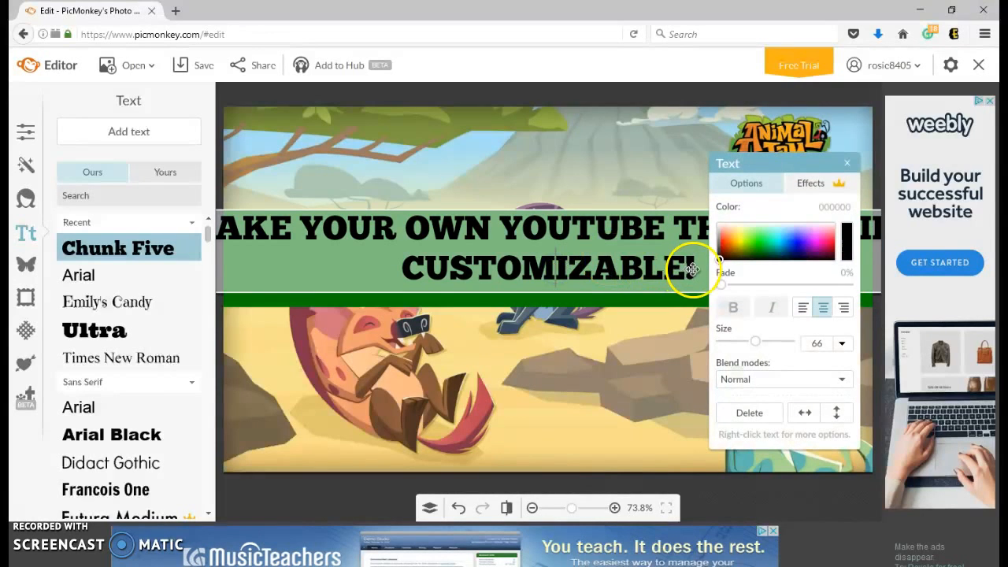
Step: Replace the whole banner text with "CUSTOM THUMBNAIL!"
{"action": "left_click_drag", "start_coordinate": [685, 268], "coordinate": [186, 221]}
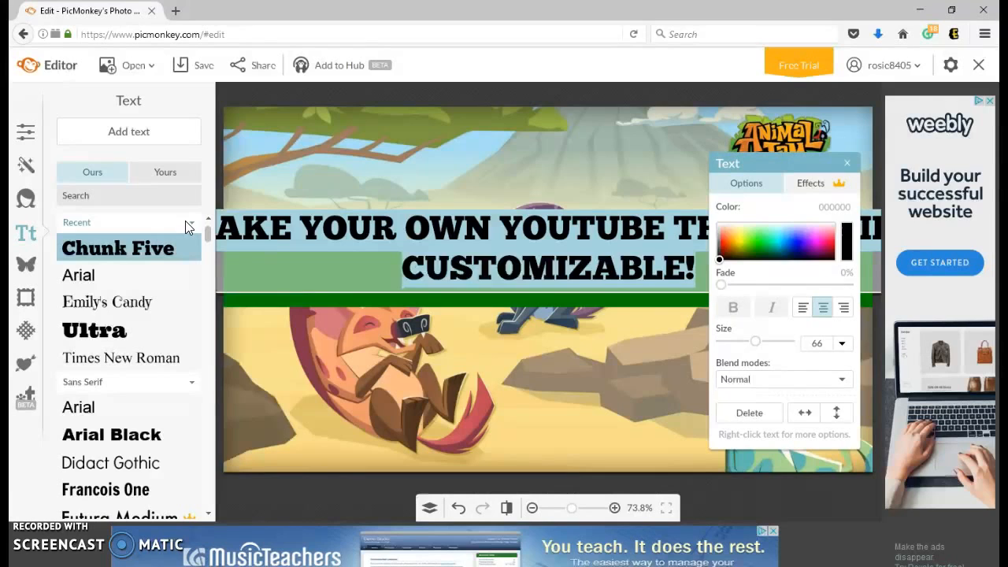
{"action": "type", "text": "CUSTOM"}
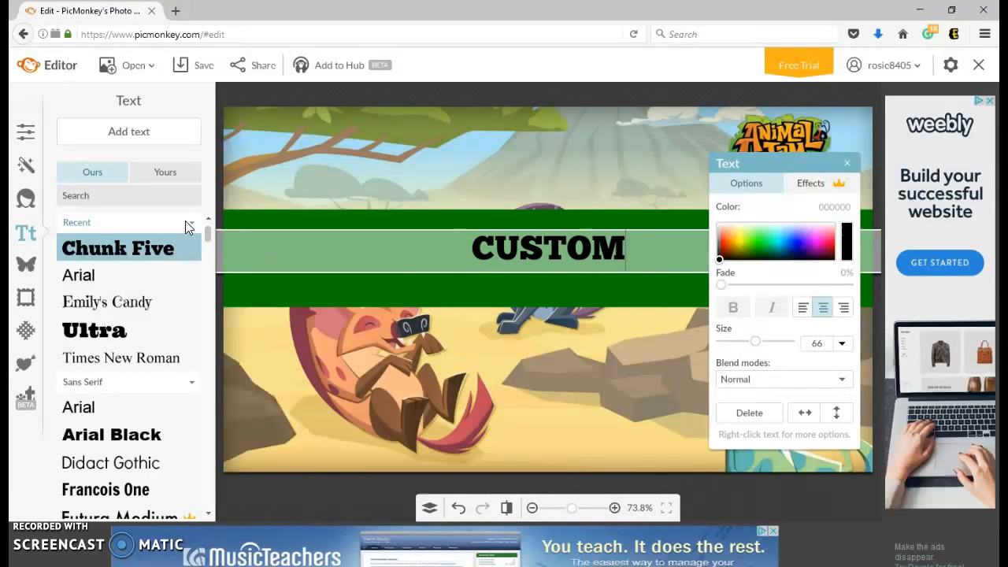
{"action": "type", "text": "E THUMBAI"}
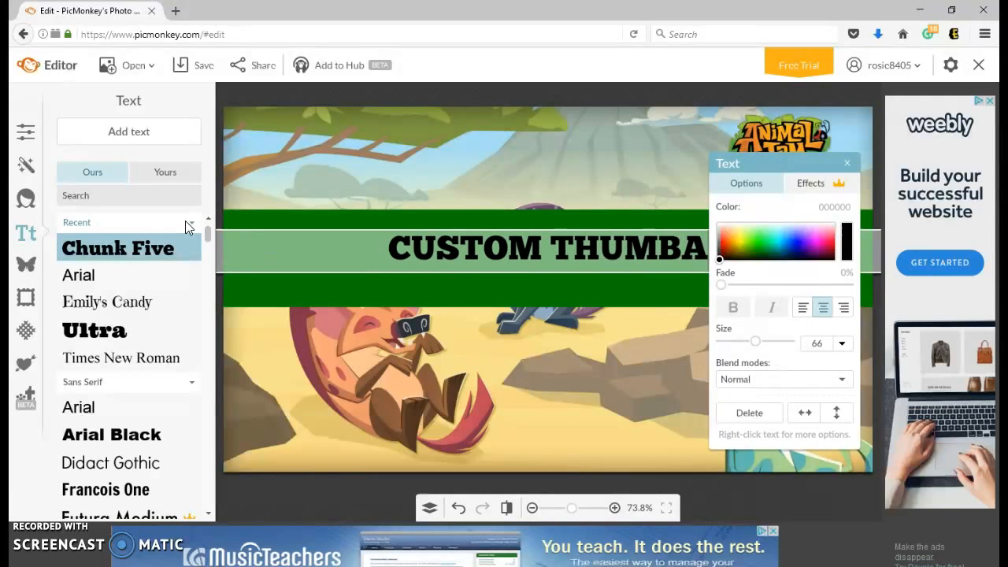
{"action": "key", "text": "BackSpace"}
{"action": "key", "text": "BackSpace"}
{"action": "key", "text": "BackSpace"}
{"action": "type", "text": "BNAIL"}
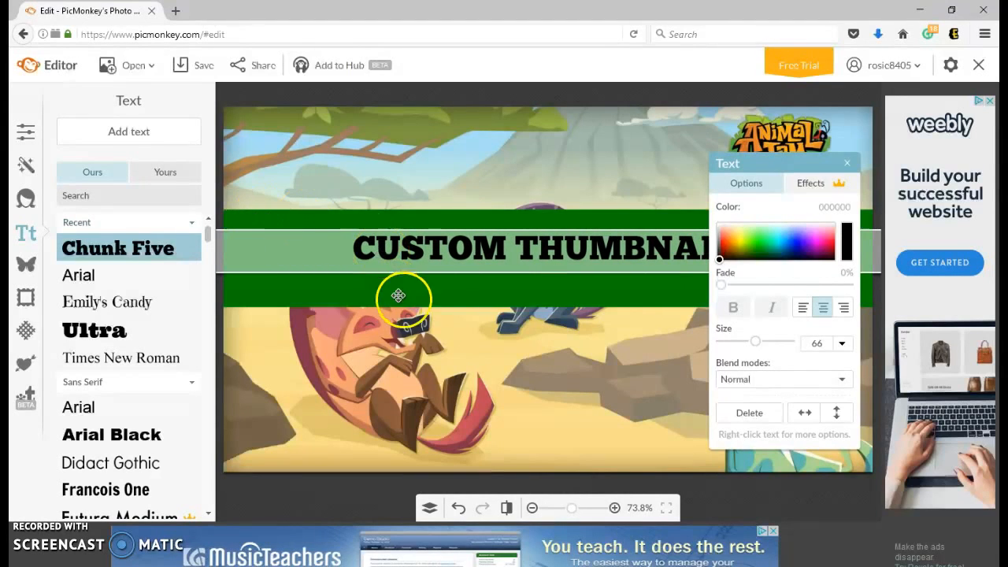
Step: Recolor the text to near-white fcfffc and enlarge it to size 111
{"action": "left_click_drag", "start_coordinate": [646, 249], "coordinate": [358, 248]}
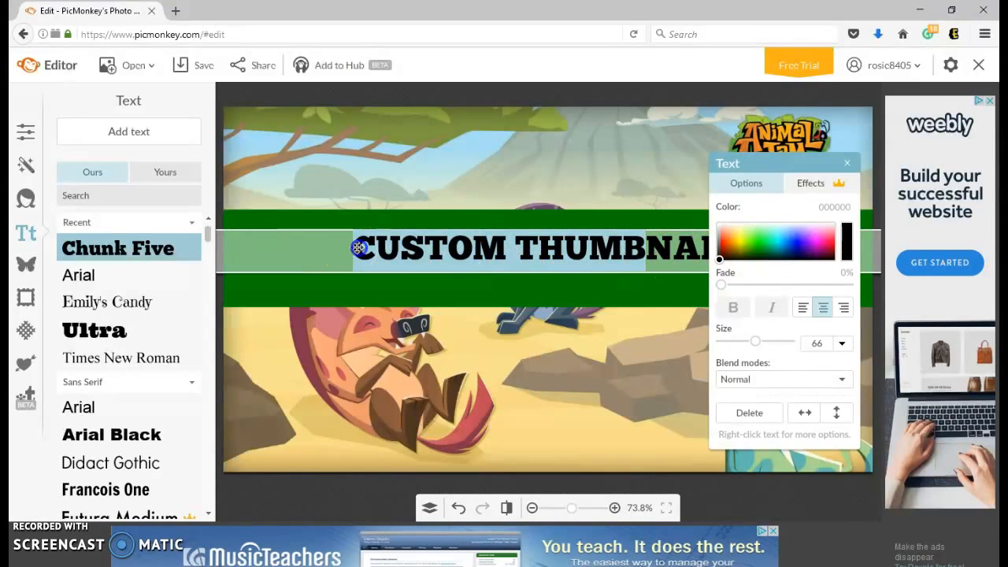
{"action": "mouse_move", "coordinate": [720, 259]}
{"action": "left_mouse_down"}
{"action": "mouse_move", "coordinate": [731, 272]}
{"action": "mouse_move", "coordinate": [793, 272]}
{"action": "mouse_move", "coordinate": [730, 219]}
{"action": "left_mouse_up"}
{"action": "left_click", "coordinate": [546, 289]}
{"action": "mouse_move", "coordinate": [448, 266]}
{"action": "left_mouse_down"}
{"action": "mouse_move", "coordinate": [383, 275]}
{"action": "mouse_move", "coordinate": [377, 292]}
{"action": "mouse_move", "coordinate": [416, 259]}
{"action": "mouse_move", "coordinate": [430, 265]}
{"action": "left_mouse_up"}
{"action": "left_click_drag", "start_coordinate": [348, 296], "coordinate": [351, 299]}
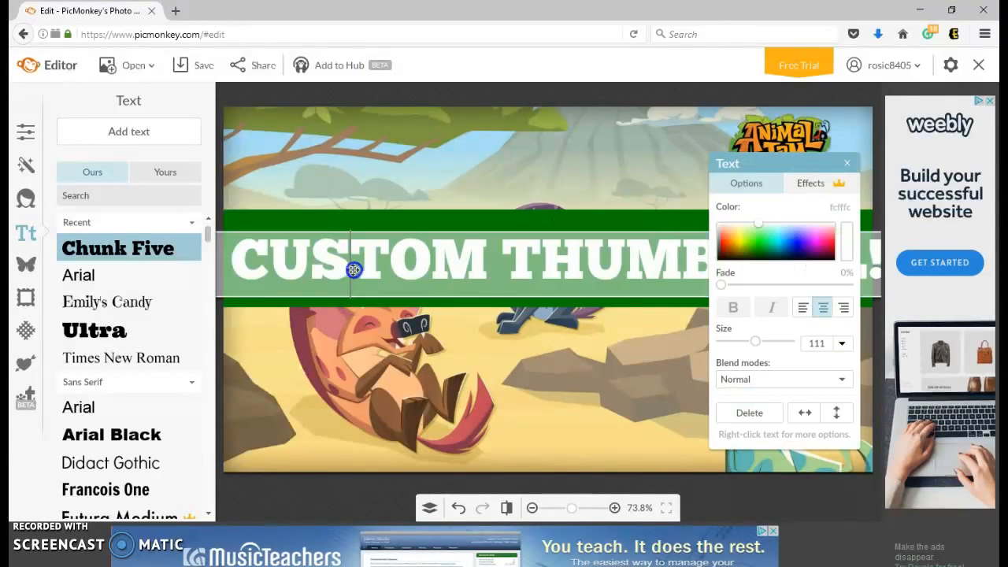
Step: Shift the white text slightly left across the green banner and close the Text palette
{"action": "left_click", "coordinate": [382, 338]}
{"action": "left_click", "coordinate": [363, 277]}
{"action": "left_click_drag", "start_coordinate": [362, 276], "coordinate": [358, 276]}
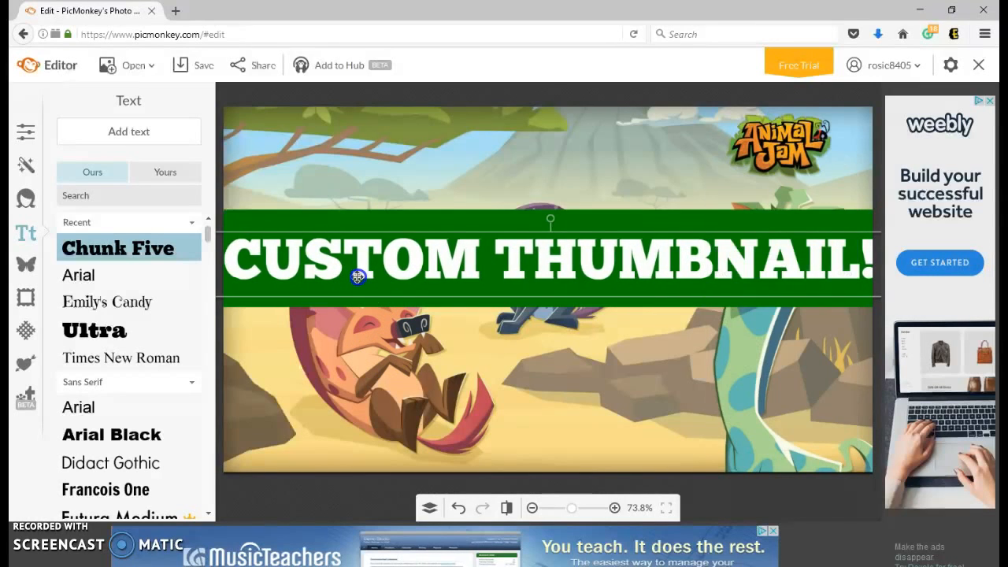
{"action": "left_click", "coordinate": [847, 164]}
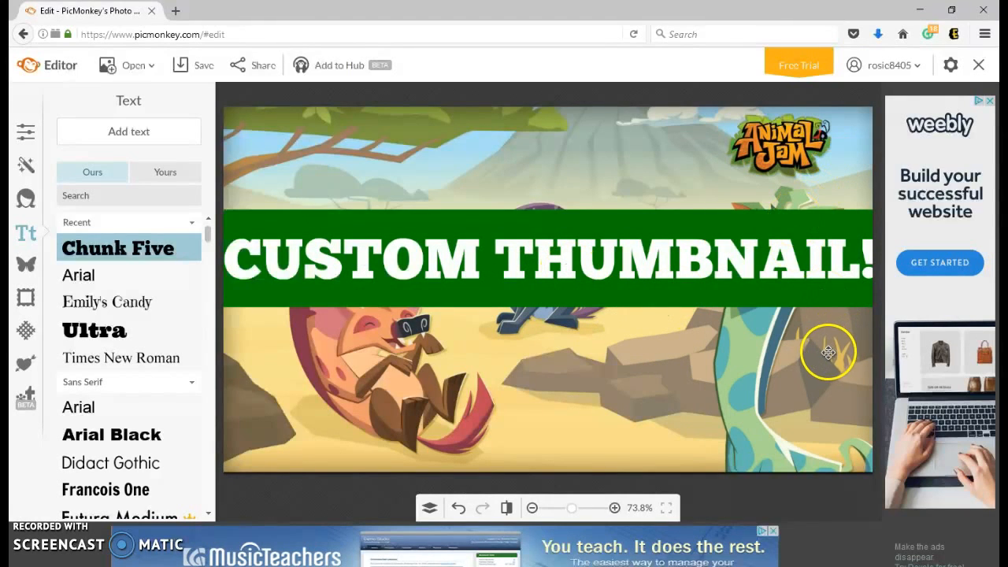
Step: Raise the green banner's lower edge slightly and close its Overlay palette
{"action": "left_click", "coordinate": [603, 292]}
{"action": "left_click_drag", "start_coordinate": [584, 315], "coordinate": [584, 314]}
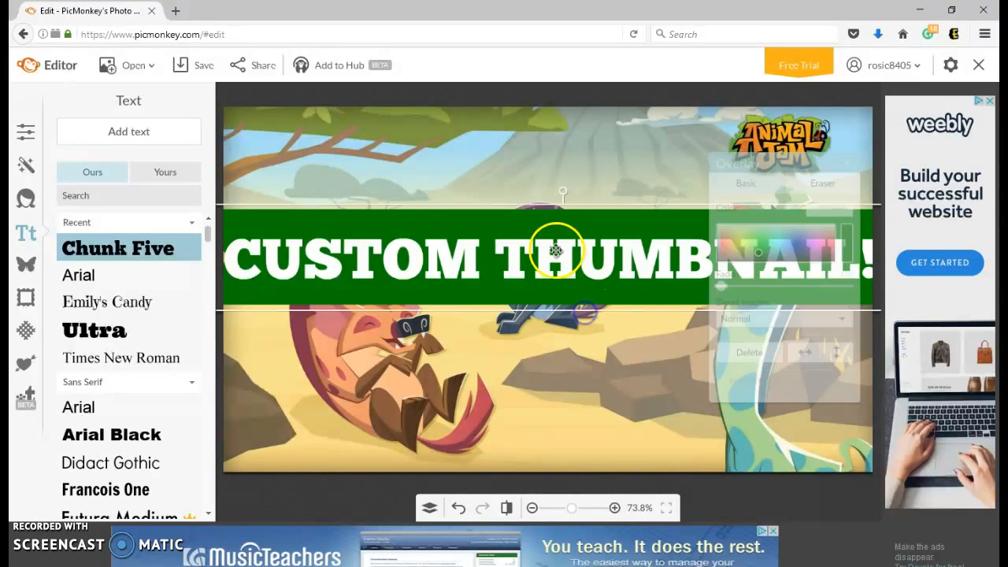
{"action": "left_click", "coordinate": [844, 163]}
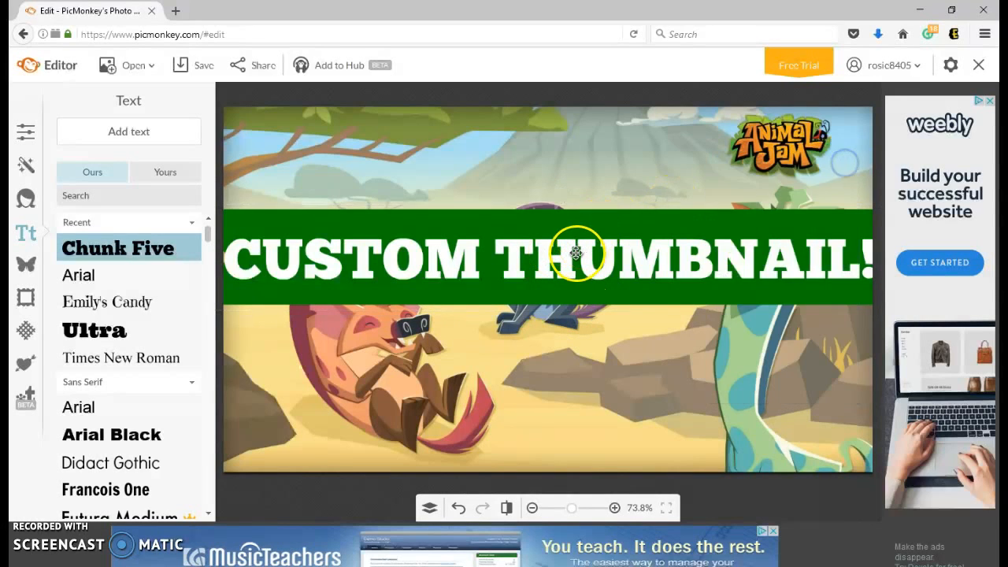
Step: Shrink the text to size 105 so it fits inside the canvas, and raise the green banner's upper edge slightly
{"action": "left_click", "coordinate": [569, 244]}
{"action": "left_click_drag", "start_coordinate": [567, 235], "coordinate": [519, 259]}
{"action": "left_click", "coordinate": [494, 214]}
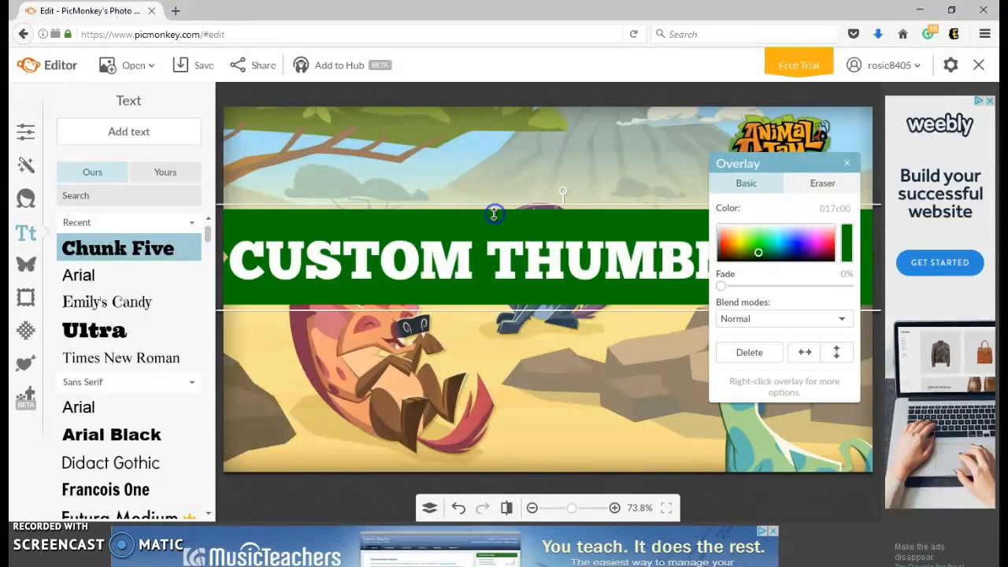
{"action": "left_click_drag", "start_coordinate": [492, 206], "coordinate": [494, 206]}
{"action": "left_click", "coordinate": [849, 161]}
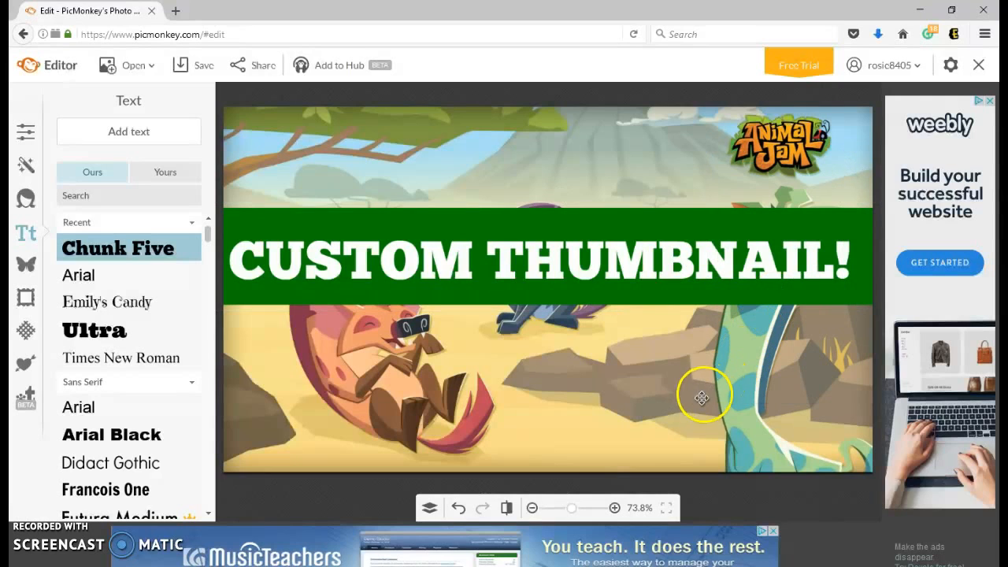
Step: Move the green banner and its text up together so they sit above the hyenas' faces
{"action": "left_click", "coordinate": [574, 298]}
{"action": "left_click_drag", "start_coordinate": [573, 296], "coordinate": [536, 227]}
{"action": "left_click", "coordinate": [515, 271]}
{"action": "left_click_drag", "start_coordinate": [516, 272], "coordinate": [516, 201]}
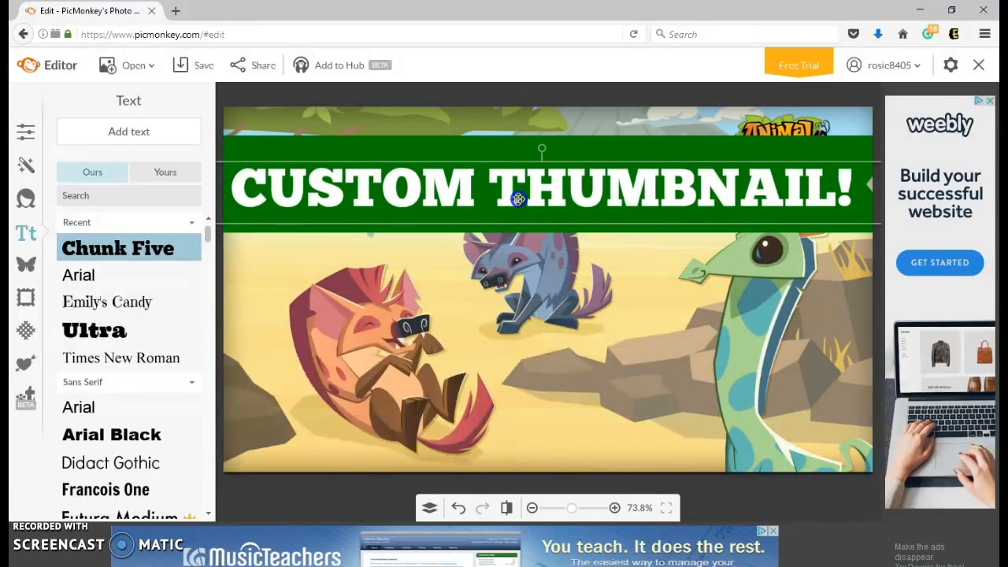
{"action": "left_click", "coordinate": [500, 233]}
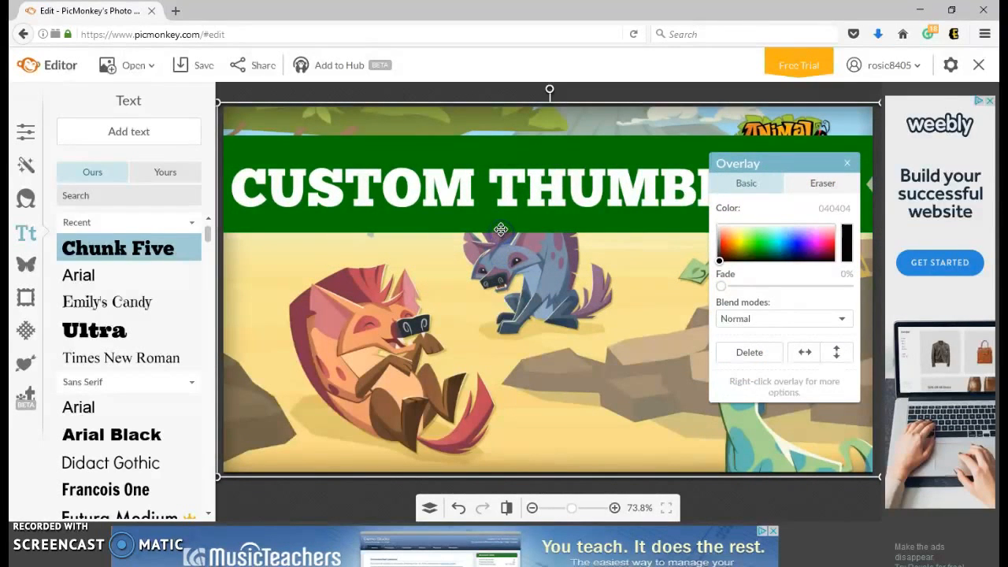
{"action": "left_click", "coordinate": [847, 163]}
Step: Extend the green banner's lower edge slightly and recenter the text vertically on it
{"action": "left_click", "coordinate": [570, 226]}
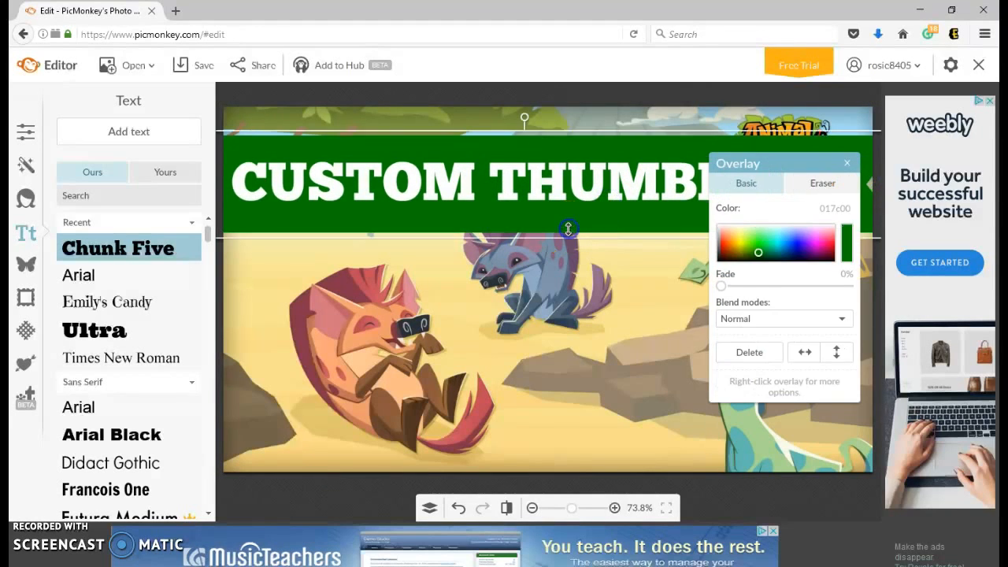
{"action": "left_click_drag", "start_coordinate": [566, 231], "coordinate": [576, 235]}
{"action": "left_click", "coordinate": [847, 163]}
{"action": "left_click", "coordinate": [603, 349]}
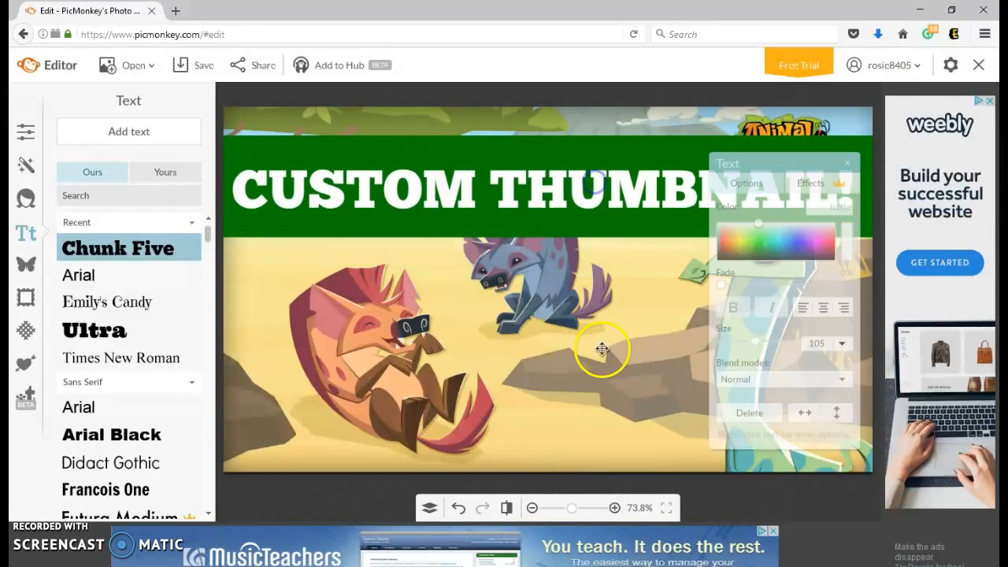
Step: Close the text palette and review the thumbnail's layer list
{"action": "left_click", "coordinate": [846, 163]}
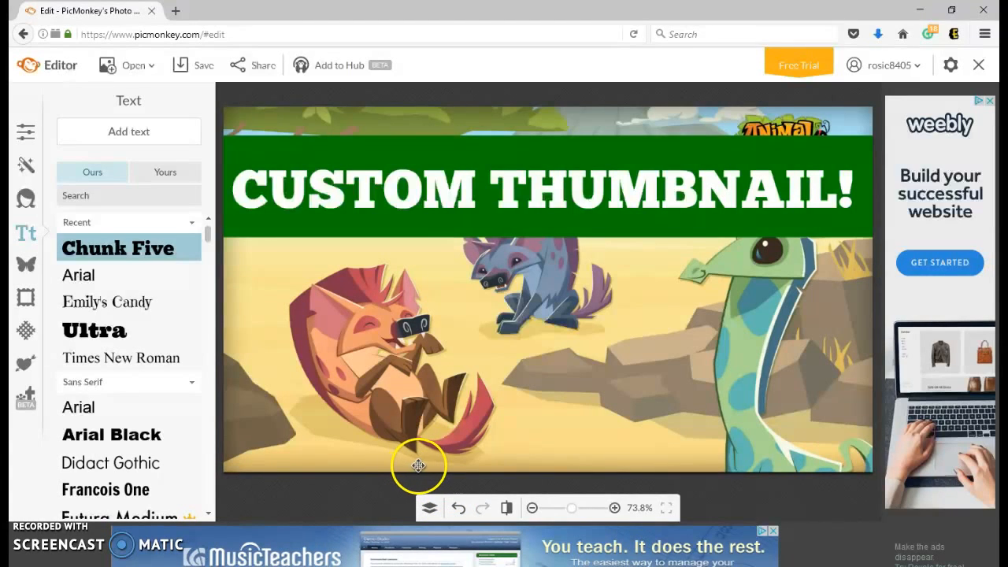
{"action": "left_click", "coordinate": [431, 512]}
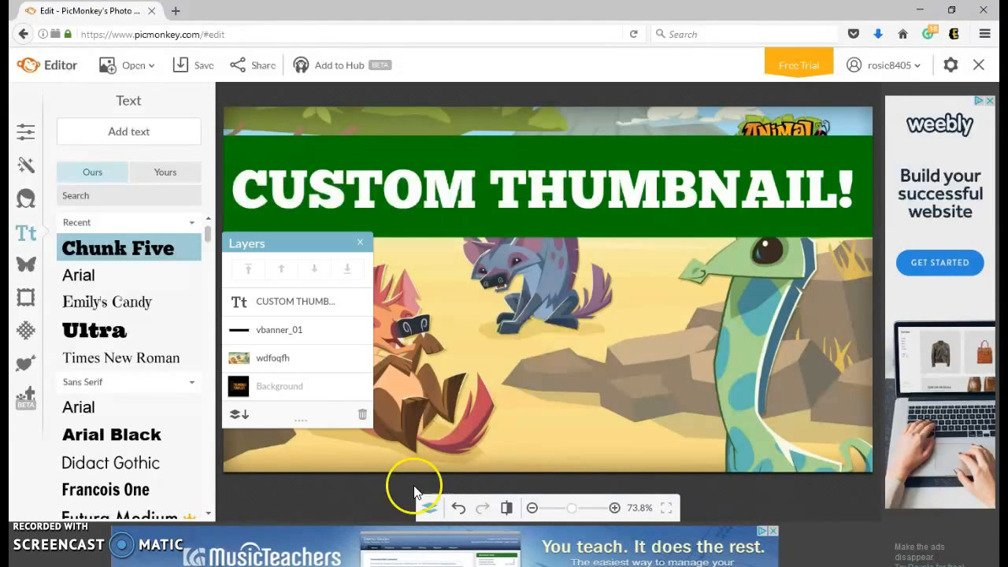
{"action": "left_click", "coordinate": [358, 241]}
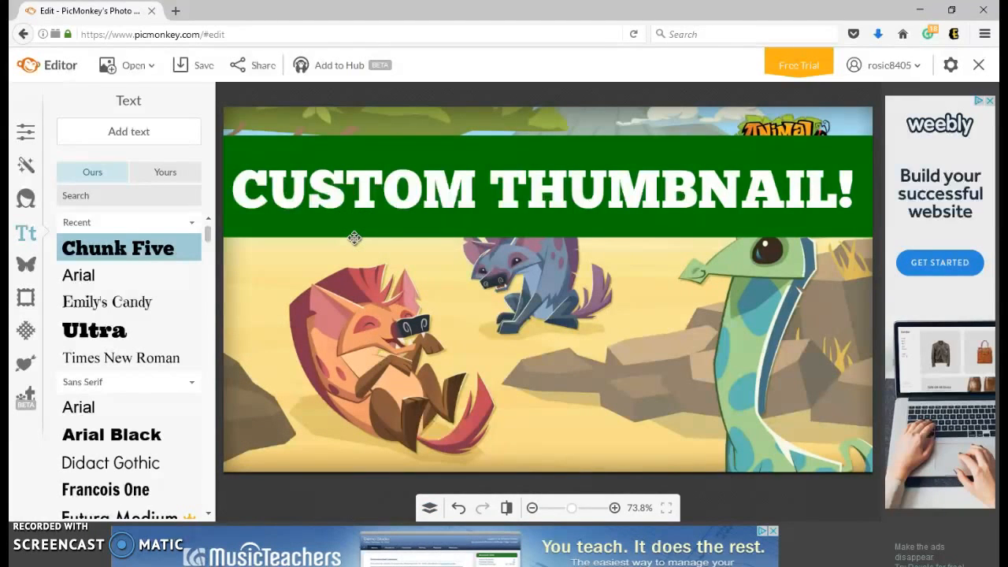
Step: Darken the green banner's color to 015600 and close its Overlay palette
{"action": "left_click", "coordinate": [367, 241]}
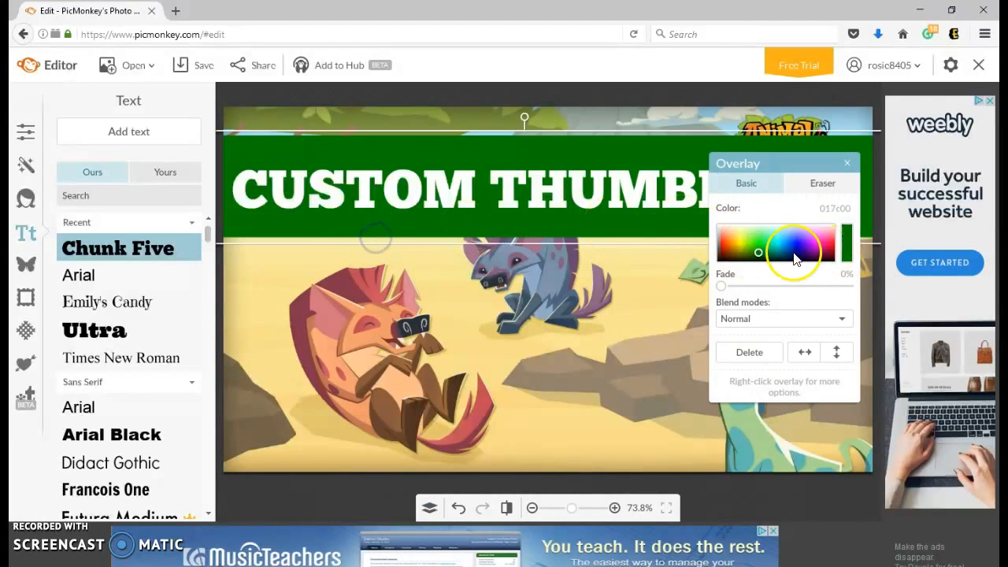
{"action": "left_click_drag", "start_coordinate": [760, 260], "coordinate": [759, 262]}
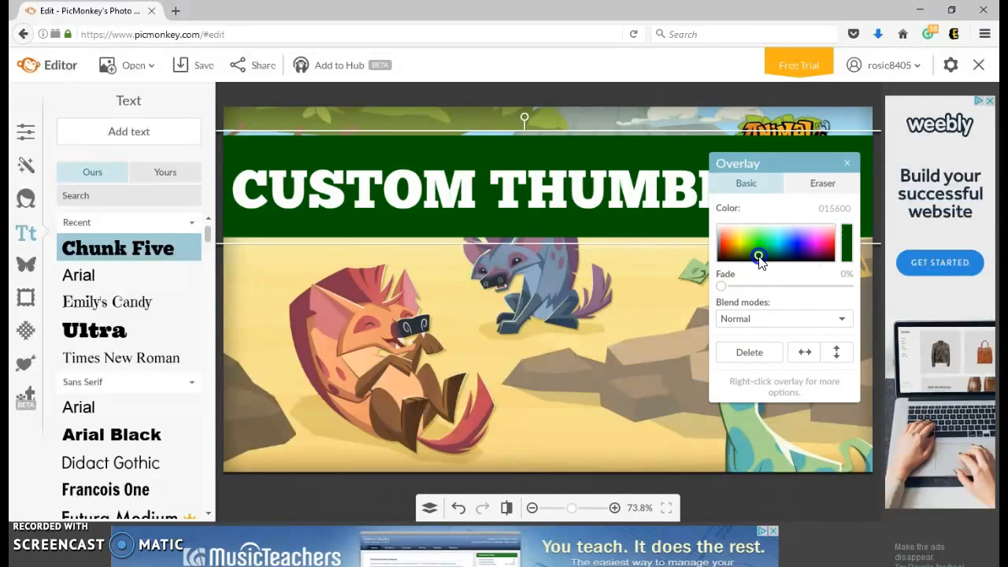
{"action": "left_click", "coordinate": [846, 163]}
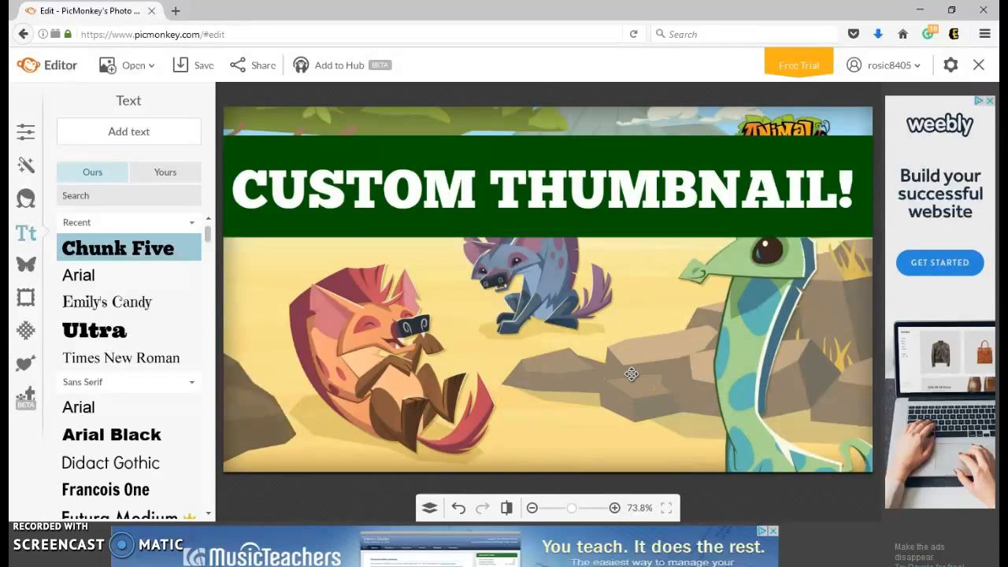
Step: Nudge the background image slightly to the left behind the banner and close its Overlay palette
{"action": "left_click", "coordinate": [430, 508]}
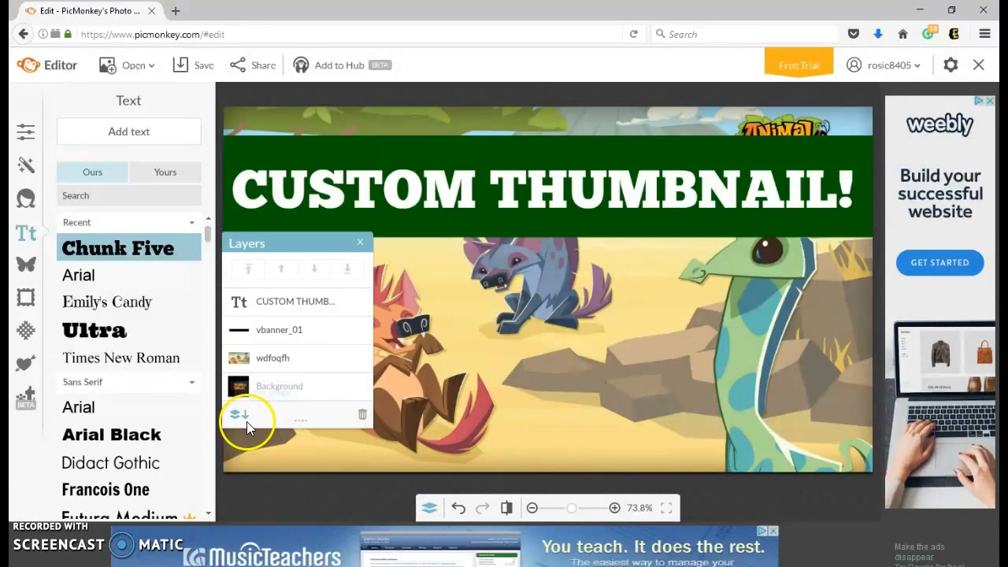
{"action": "left_click", "coordinate": [363, 242]}
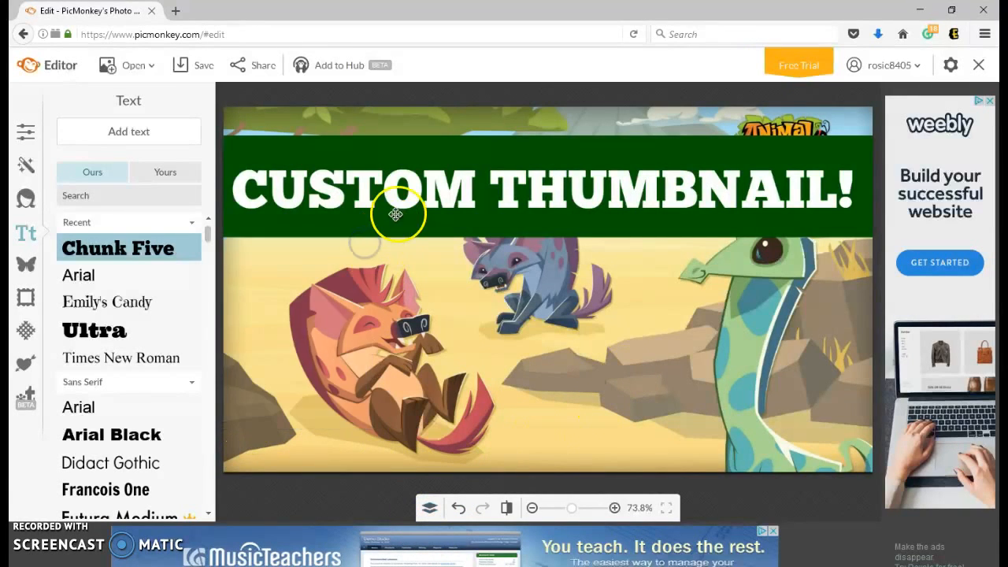
{"action": "left_click", "coordinate": [427, 196]}
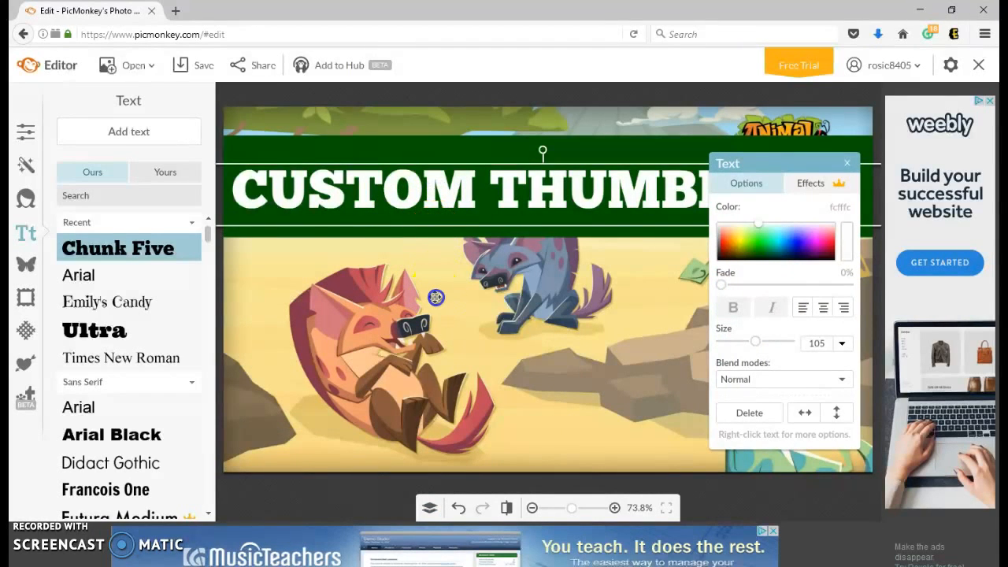
{"action": "left_click", "coordinate": [435, 297]}
{"action": "left_click_drag", "start_coordinate": [602, 341], "coordinate": [597, 341]}
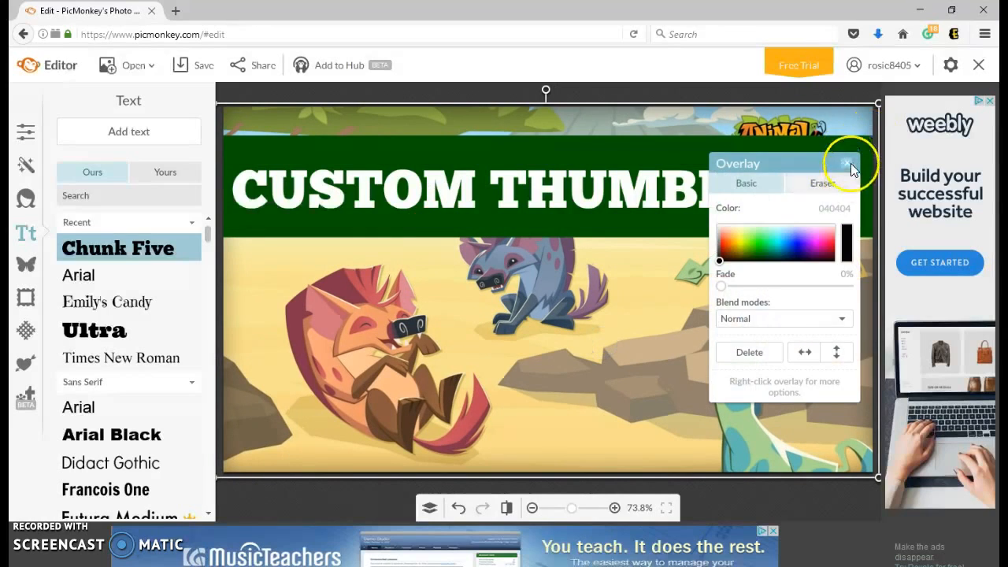
{"action": "left_click", "coordinate": [847, 165]}
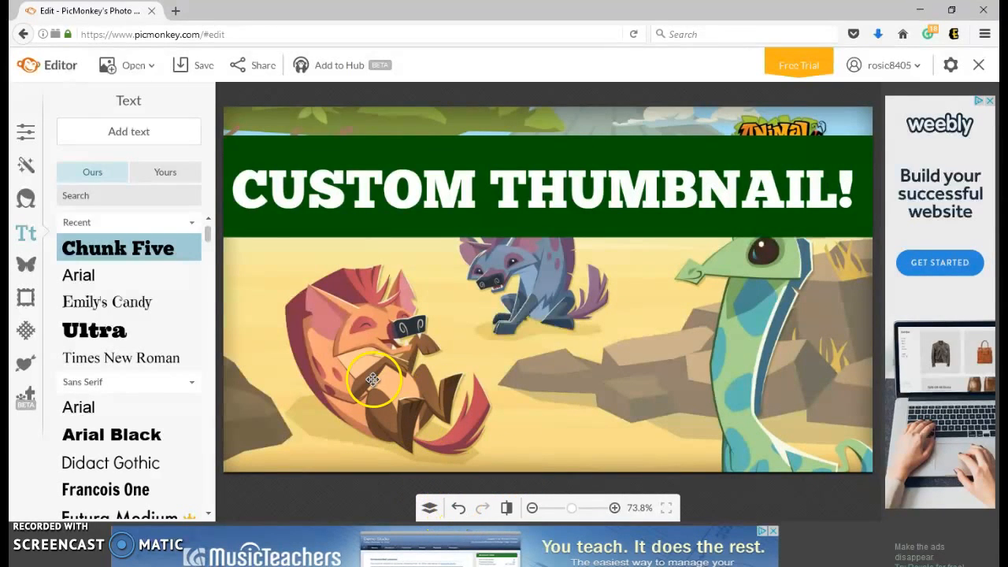
Step: Try the Dusk effect with a 30% fade while the layers are still separate
{"action": "left_click", "coordinate": [22, 163]}
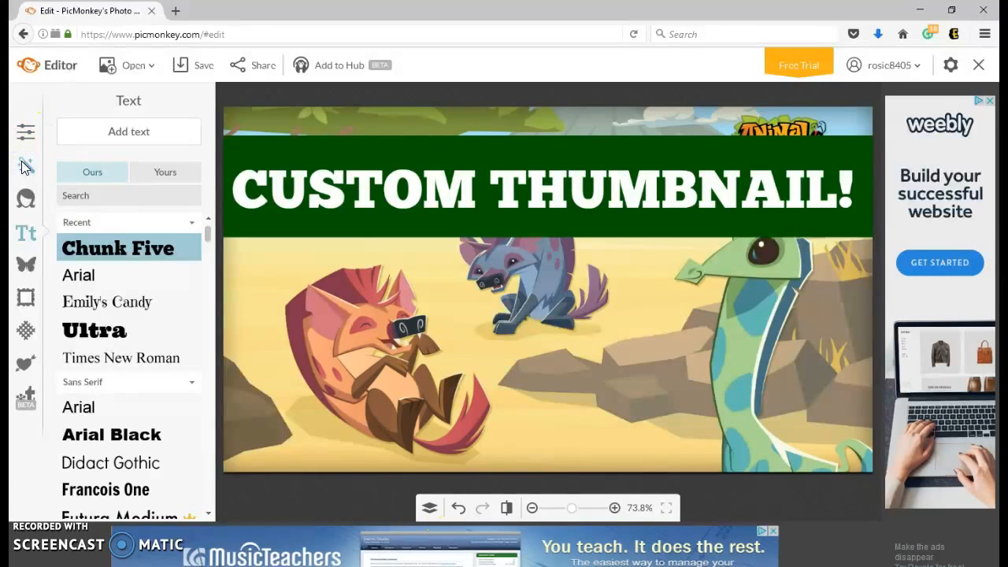
{"action": "left_click", "coordinate": [152, 203]}
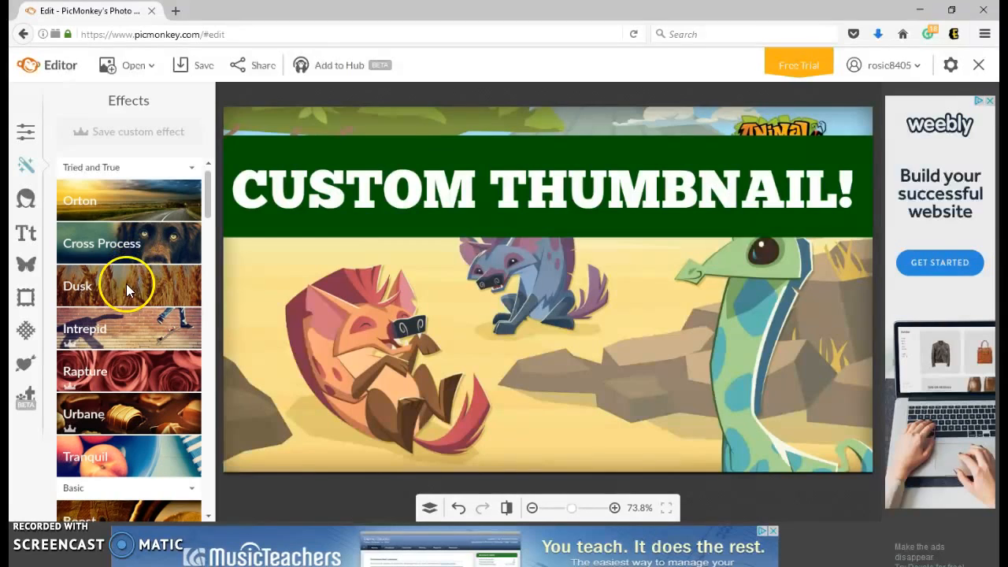
{"action": "left_click", "coordinate": [131, 290]}
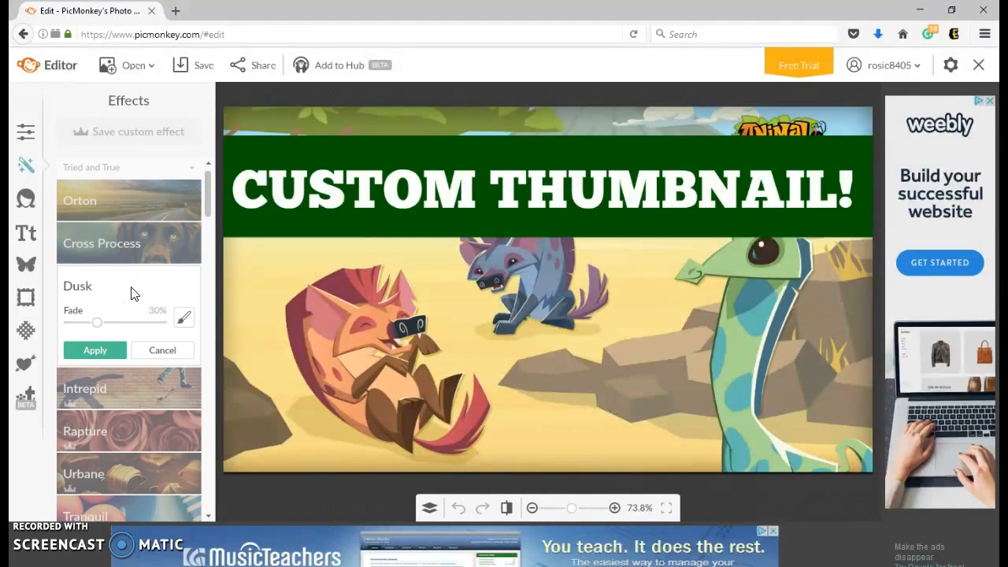
{"action": "left_click", "coordinate": [105, 349]}
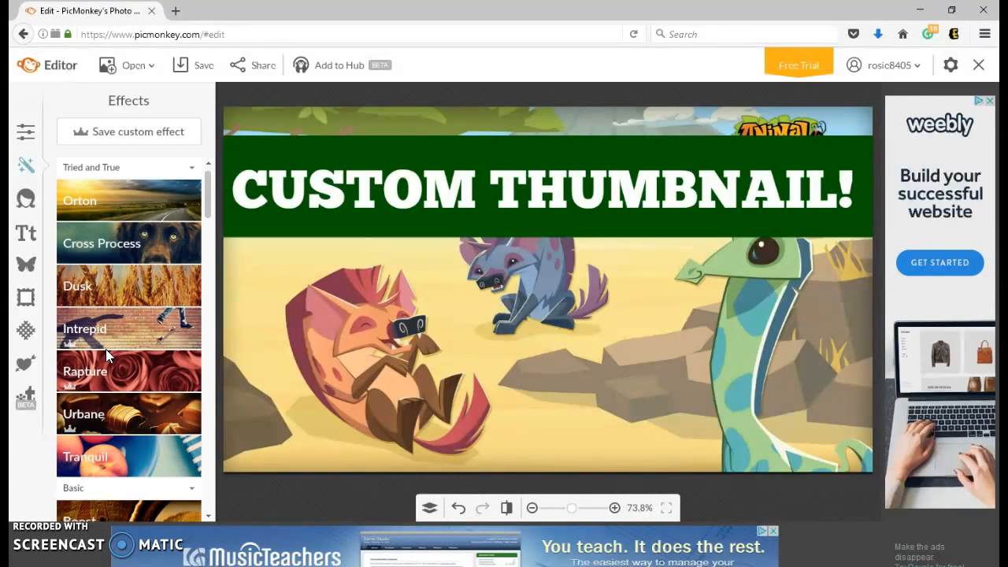
Step: Undo and redo the Dusk effect to compare the canvas, leaving the effect undone
{"action": "left_click", "coordinate": [456, 508]}
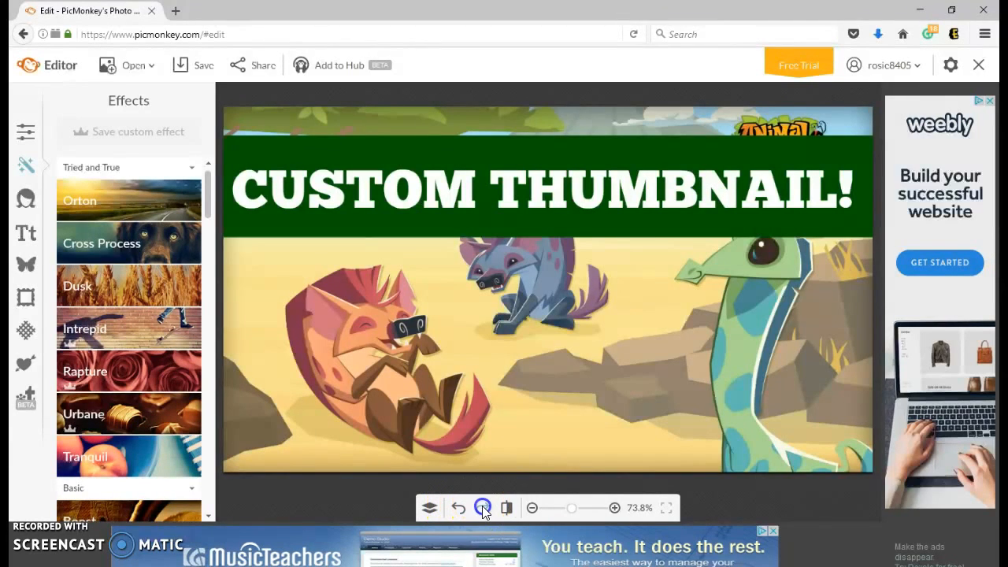
{"action": "left_click", "coordinate": [483, 508]}
{"action": "left_click", "coordinate": [460, 514]}
{"action": "left_click", "coordinate": [481, 510]}
{"action": "left_click", "coordinate": [457, 510]}
Step: Merge the title text, banner and background image into a single background layer, and close the layer list
{"action": "left_click", "coordinate": [433, 510]}
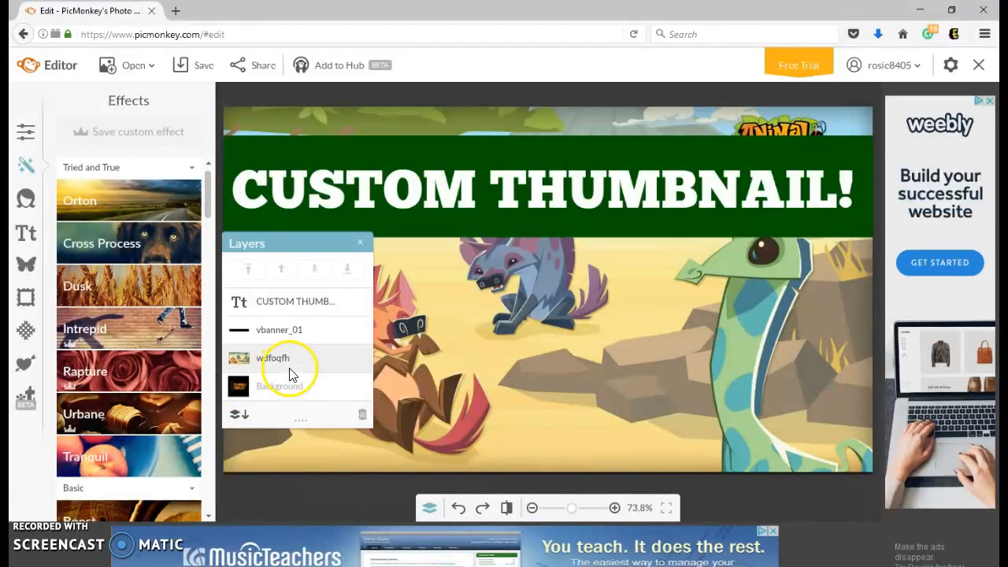
{"action": "left_click", "coordinate": [361, 245]}
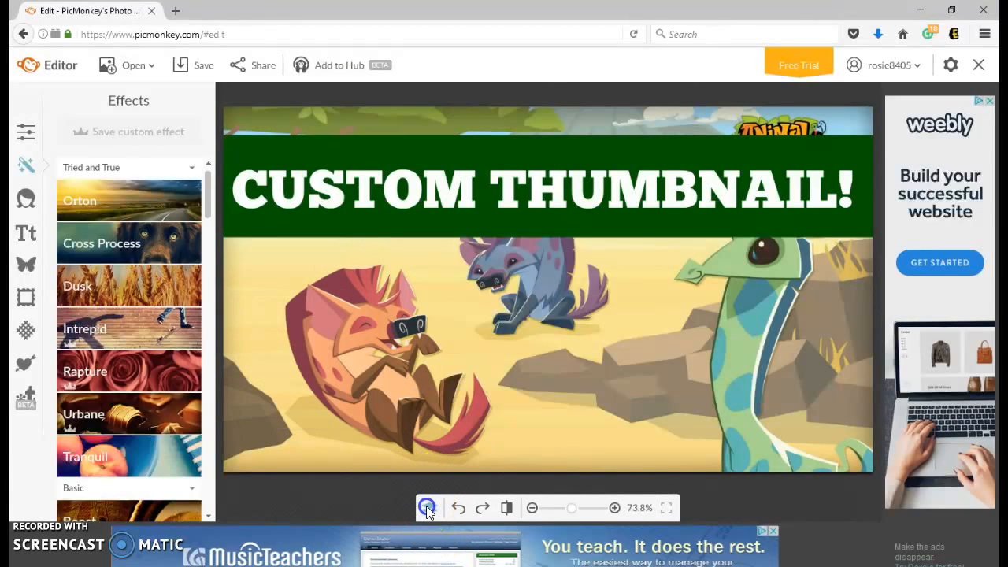
{"action": "left_click", "coordinate": [429, 508]}
{"action": "left_click", "coordinate": [244, 416]}
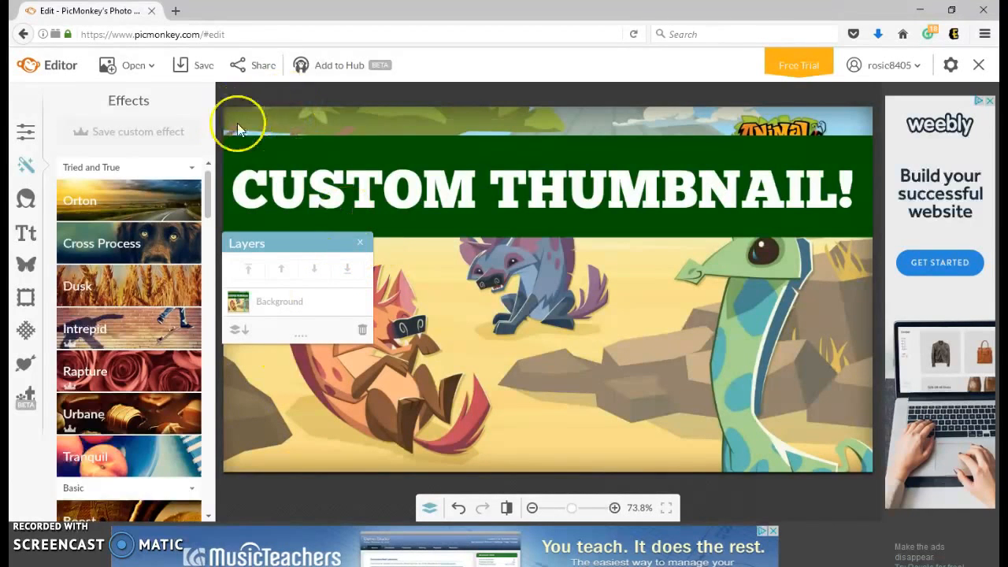
{"action": "left_click", "coordinate": [359, 241]}
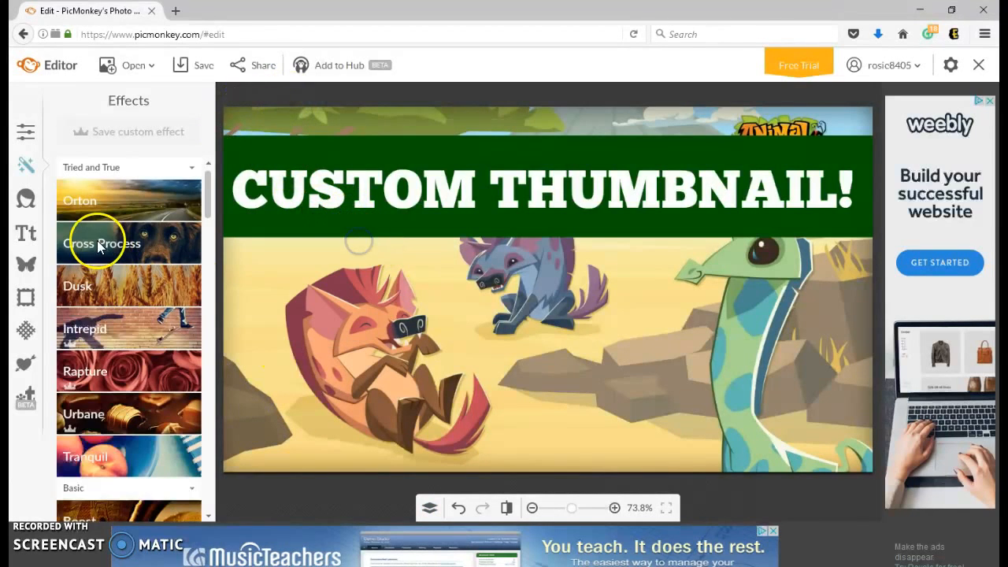
Step: Preview the Dusk effect and the Dark Edges effect in green on the flattened image, cancelling both
{"action": "left_click", "coordinate": [96, 288]}
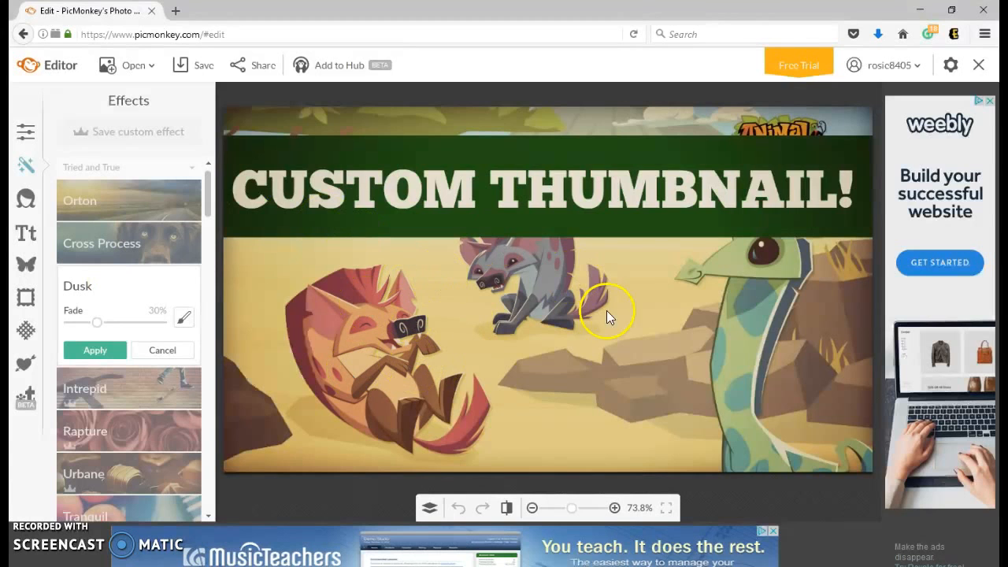
{"action": "left_click", "coordinate": [158, 354]}
{"action": "scroll", "coordinate": [181, 347], "scroll_direction": "down", "scroll_amount": 4}
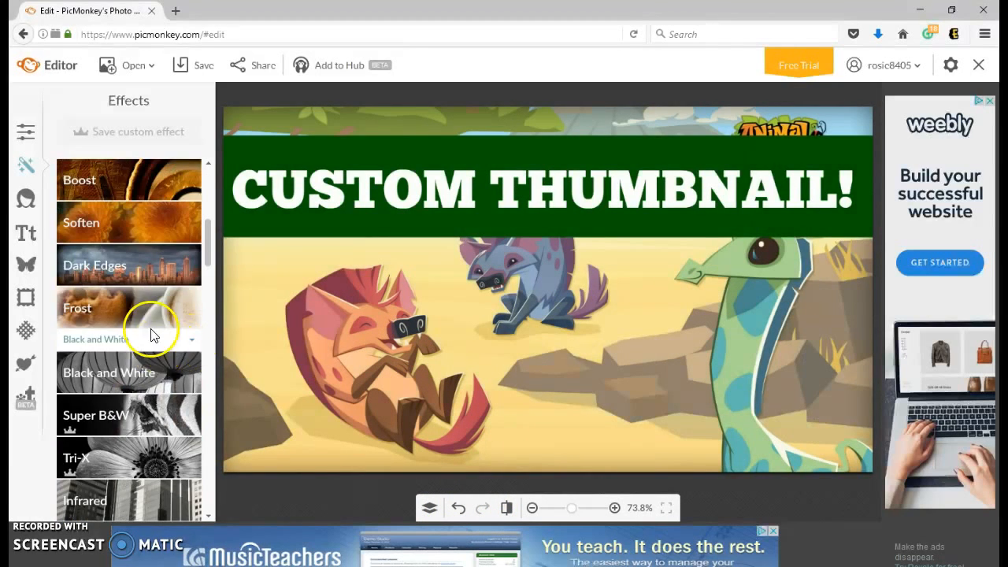
{"action": "scroll", "coordinate": [153, 355], "scroll_direction": "up", "scroll_amount": 1}
{"action": "left_click", "coordinate": [156, 357]}
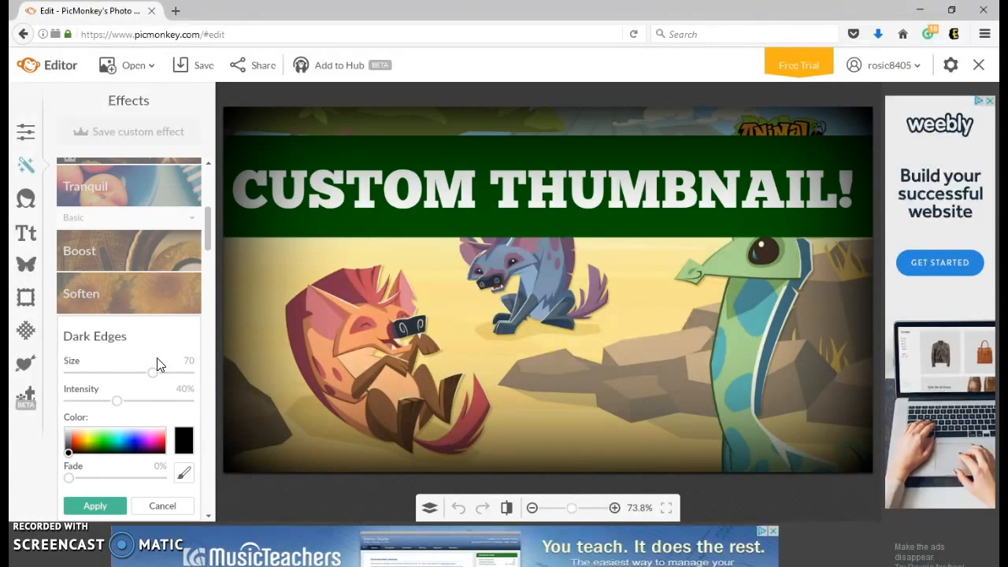
{"action": "left_click", "coordinate": [82, 455]}
{"action": "left_click_drag", "start_coordinate": [84, 455], "coordinate": [105, 457]}
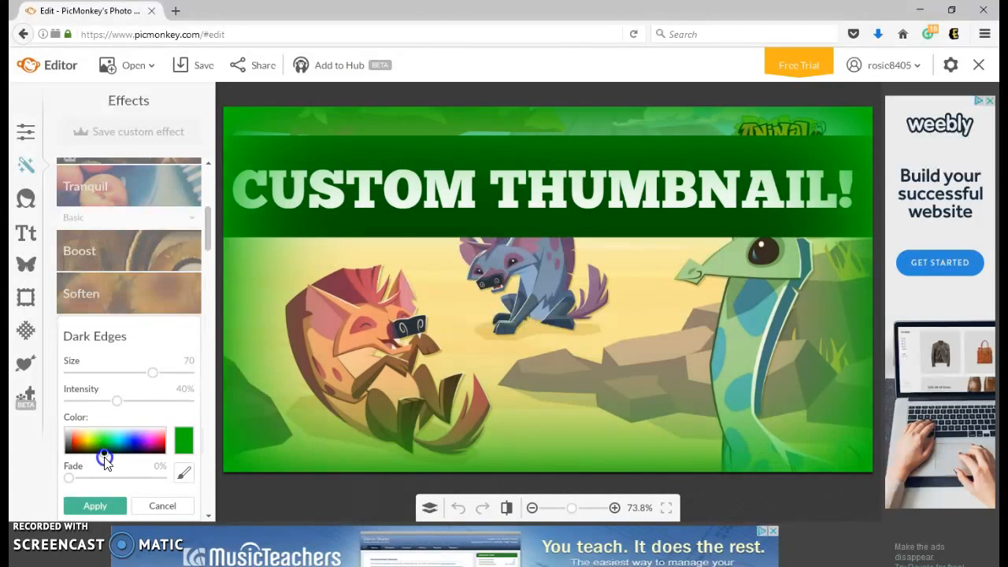
{"action": "left_click", "coordinate": [154, 509]}
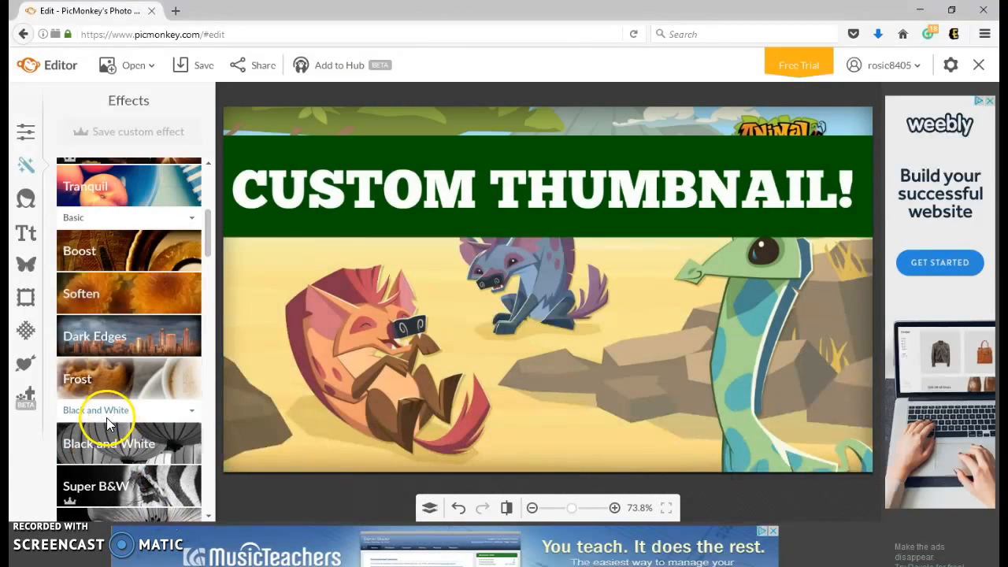
Step: Try the Frost effect with a turquoise color on the flattened image, and cancel it
{"action": "left_click", "coordinate": [104, 384]}
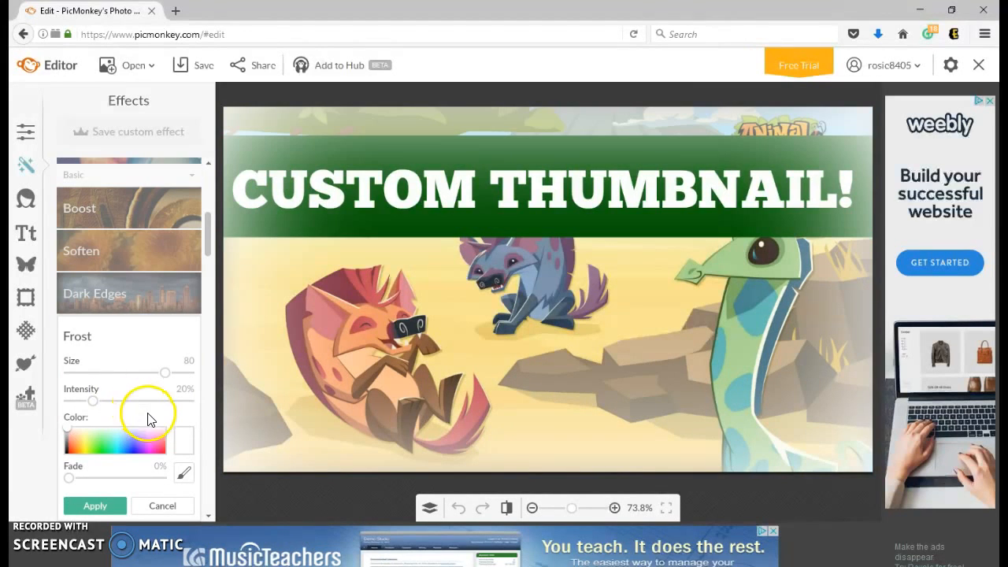
{"action": "left_click_drag", "start_coordinate": [80, 437], "coordinate": [114, 444]}
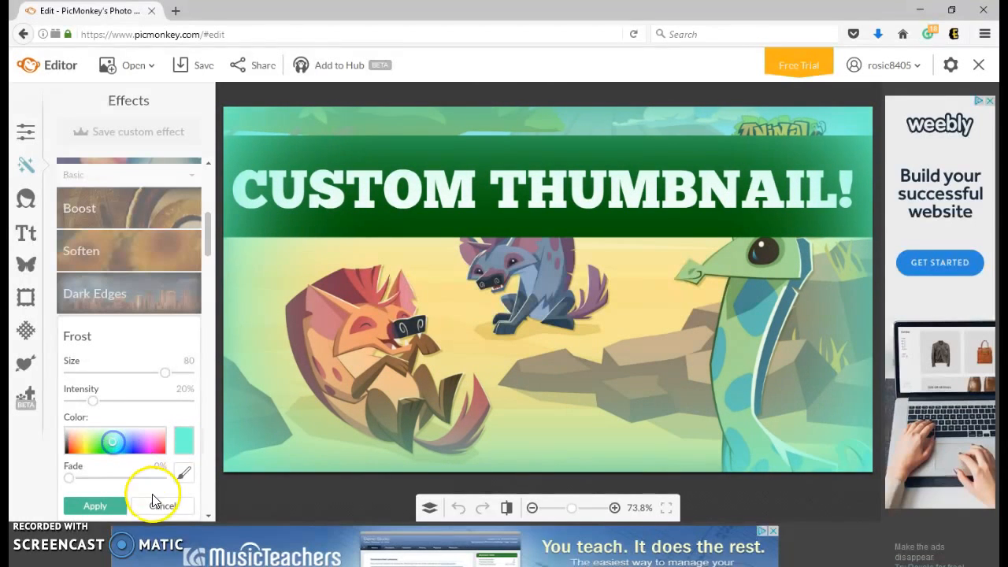
{"action": "left_click", "coordinate": [156, 506]}
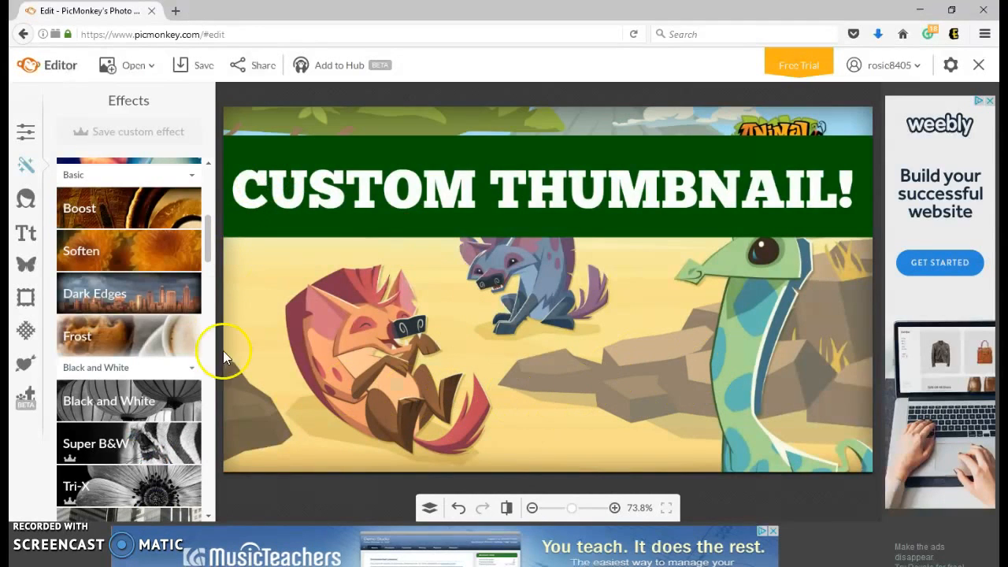
Step: Apply a light green Frost effect around the image edges with size 29, intensity 0% and fade 0%
{"action": "left_click", "coordinate": [142, 332]}
{"action": "left_click_drag", "start_coordinate": [96, 445], "coordinate": [104, 446]}
{"action": "left_click_drag", "start_coordinate": [111, 401], "coordinate": [198, 378]}
{"action": "left_click", "coordinate": [92, 374]}
{"action": "left_click_drag", "start_coordinate": [132, 388], "coordinate": [103, 376]}
{"action": "left_click_drag", "start_coordinate": [102, 477], "coordinate": [29, 477]}
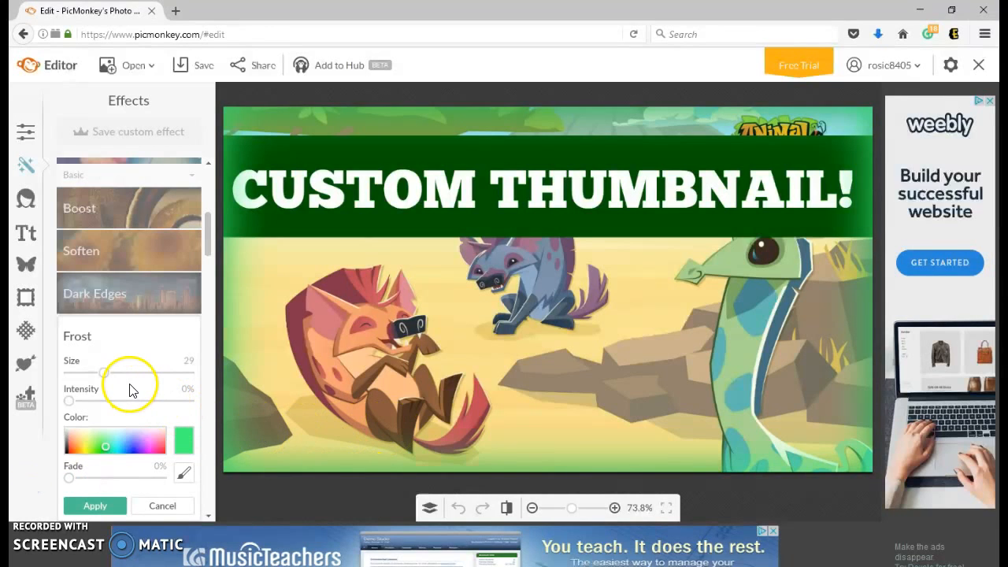
{"action": "left_click", "coordinate": [98, 504]}
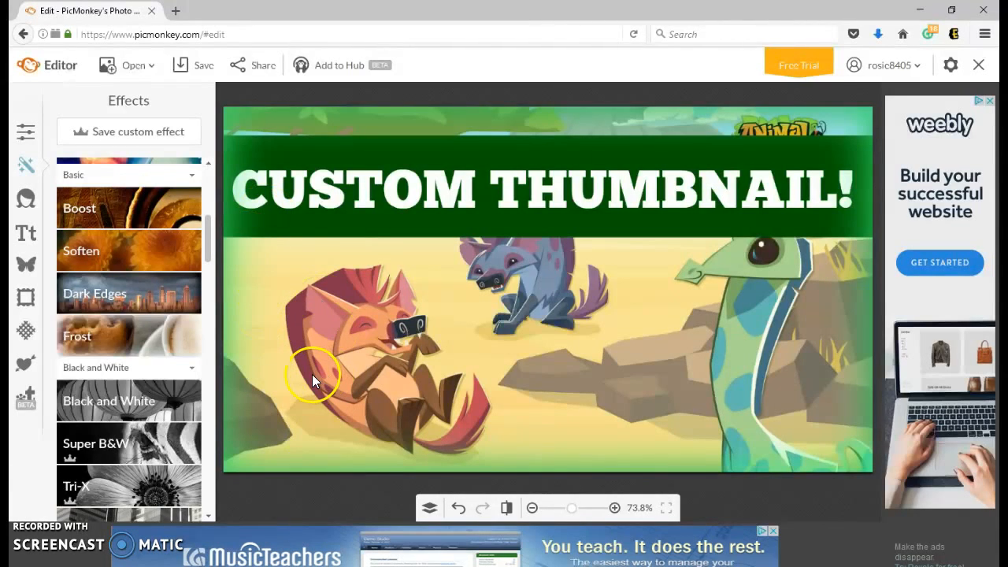
Step: Try saving the finished thumbnail to the computer as dryuatywe.jpg, and cancel the download
{"action": "left_click", "coordinate": [197, 68]}
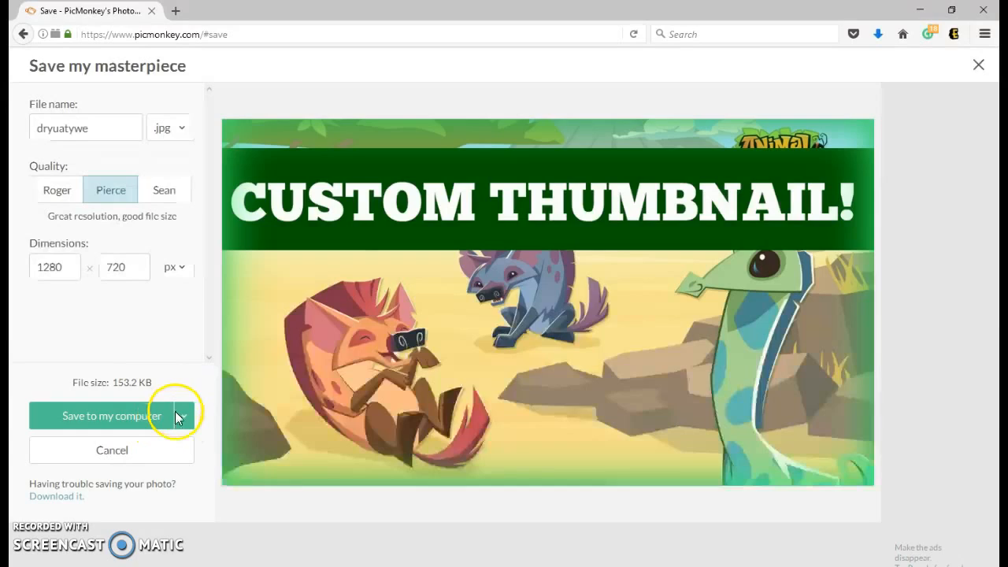
{"action": "left_click", "coordinate": [181, 420]}
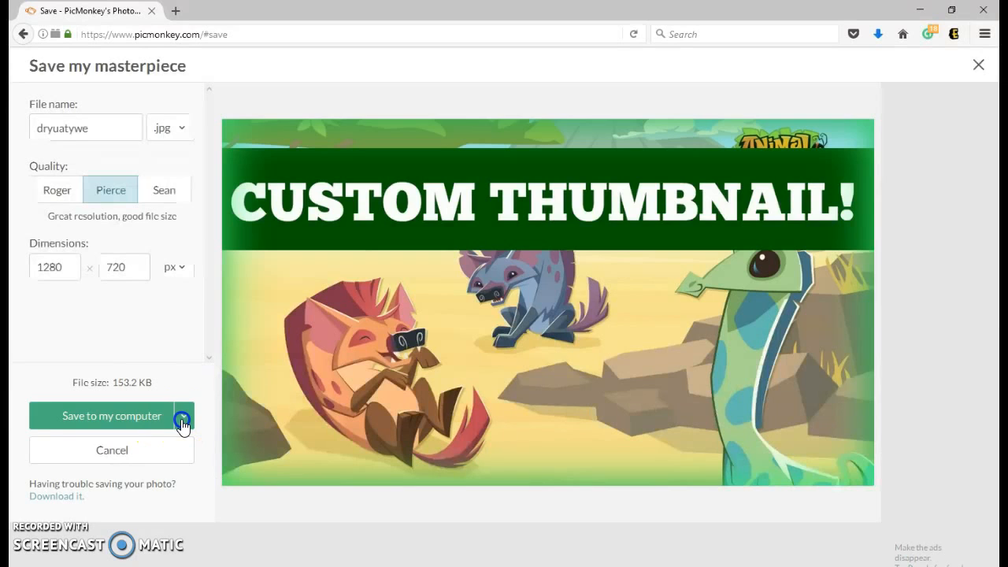
{"action": "left_click", "coordinate": [187, 416]}
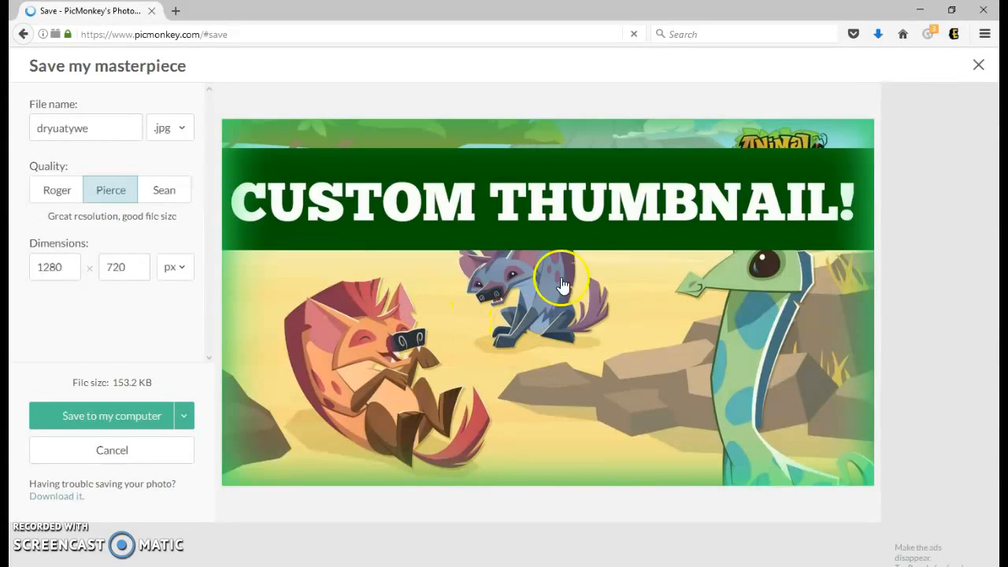
{"action": "right_click", "coordinate": [514, 301]}
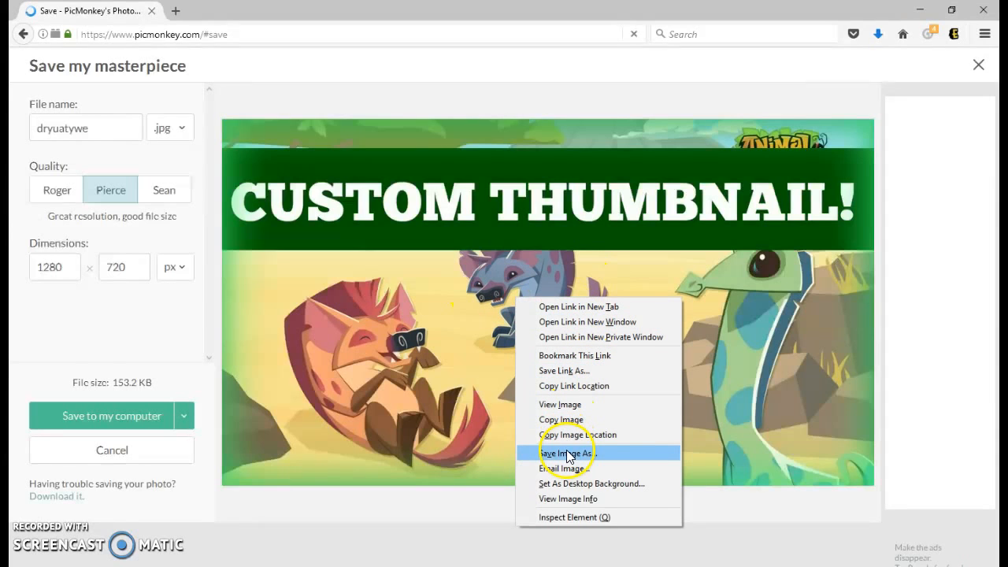
{"action": "left_click", "coordinate": [471, 398]}
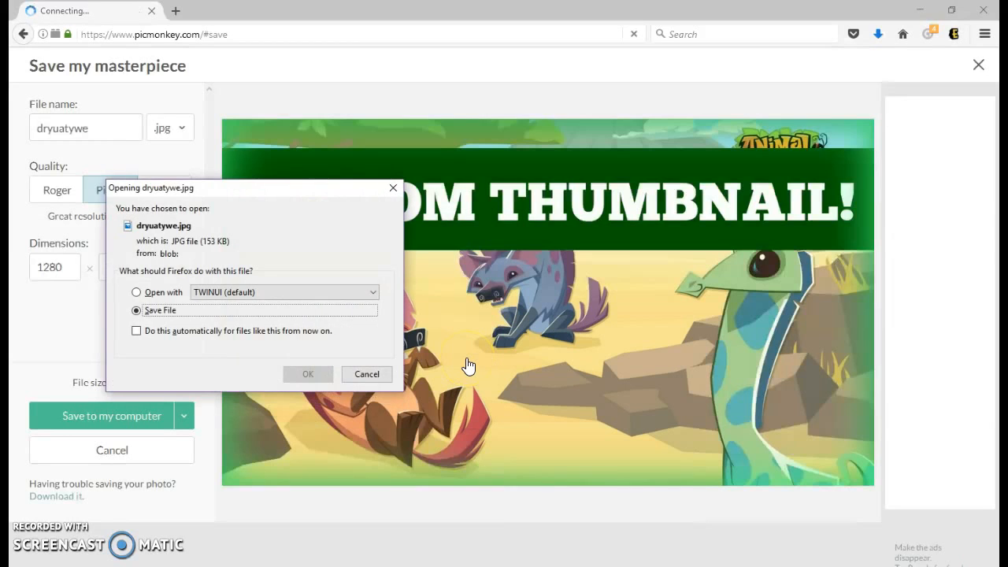
{"action": "left_click", "coordinate": [366, 375]}
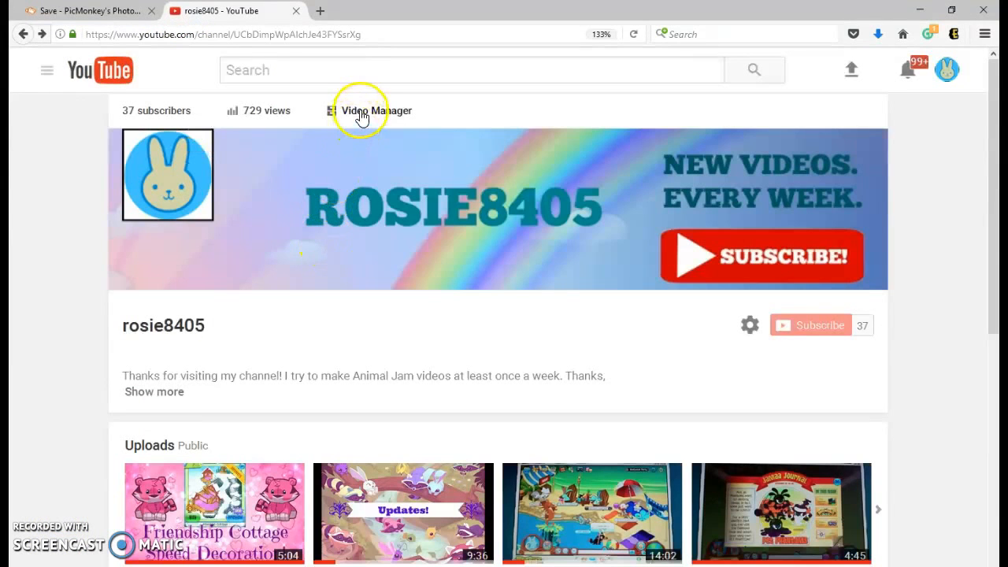
Step: Go from the YouTube channel page to the Video Manager and open "CHANGES/UPDATE VIDEO!" for editing
{"action": "left_click", "coordinate": [361, 114]}
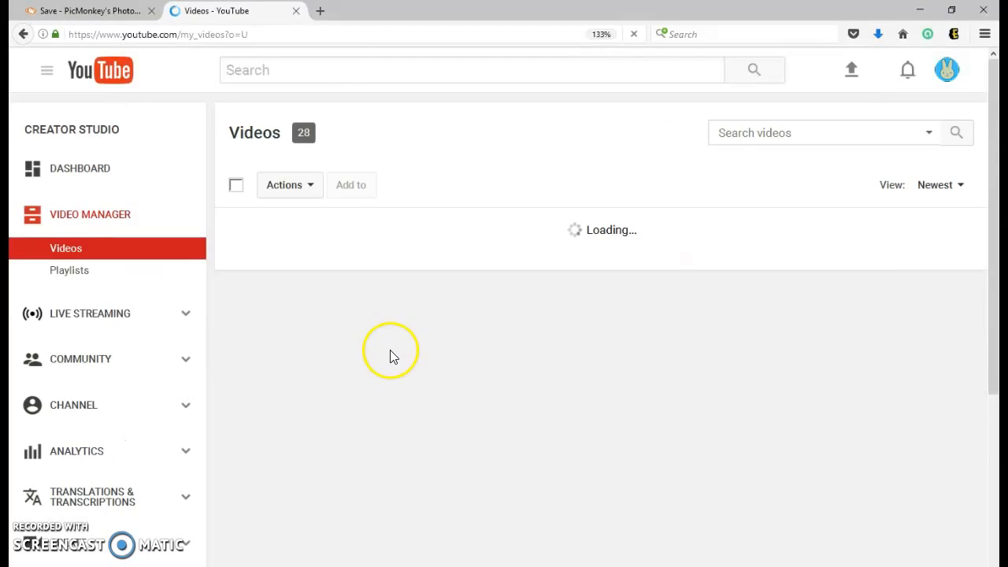
{"action": "scroll", "coordinate": [401, 339], "scroll_direction": "down", "scroll_amount": 3}
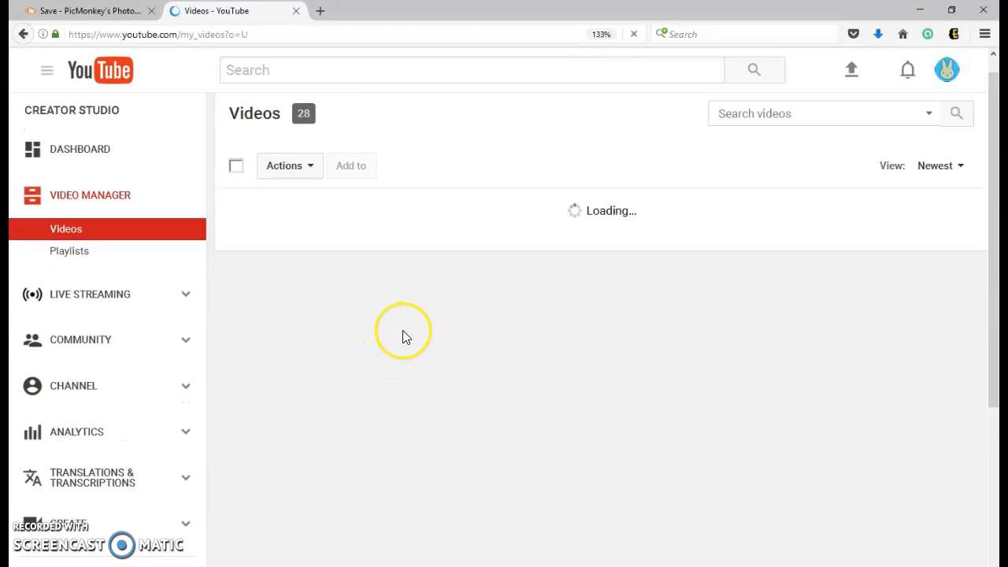
{"action": "scroll", "coordinate": [402, 337], "scroll_direction": "down", "scroll_amount": 5}
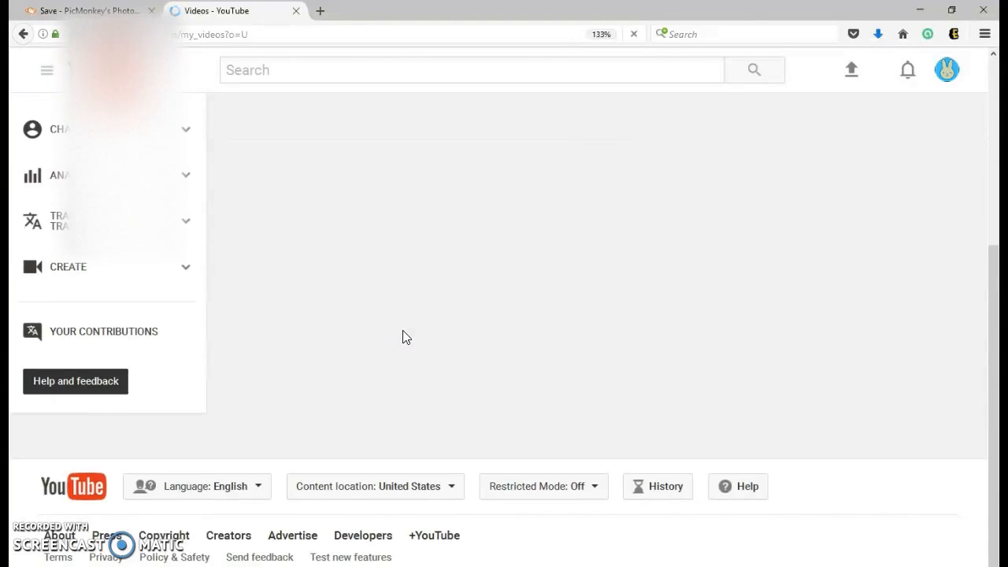
{"action": "scroll", "coordinate": [401, 337], "scroll_direction": "up", "scroll_amount": 5}
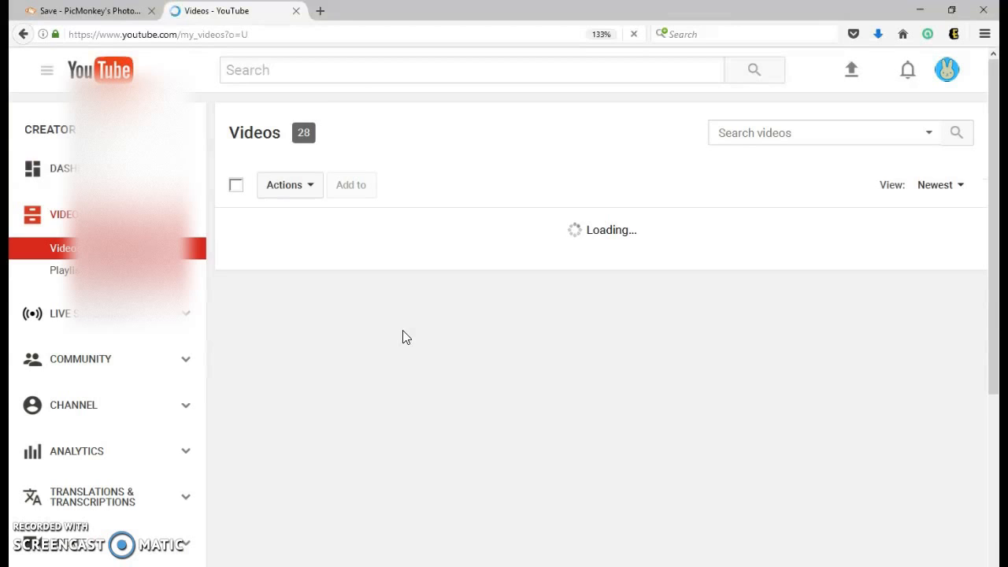
{"action": "scroll", "coordinate": [374, 371], "scroll_direction": "down", "scroll_amount": 5}
{"action": "scroll", "coordinate": [377, 362], "scroll_direction": "up", "scroll_amount": 5}
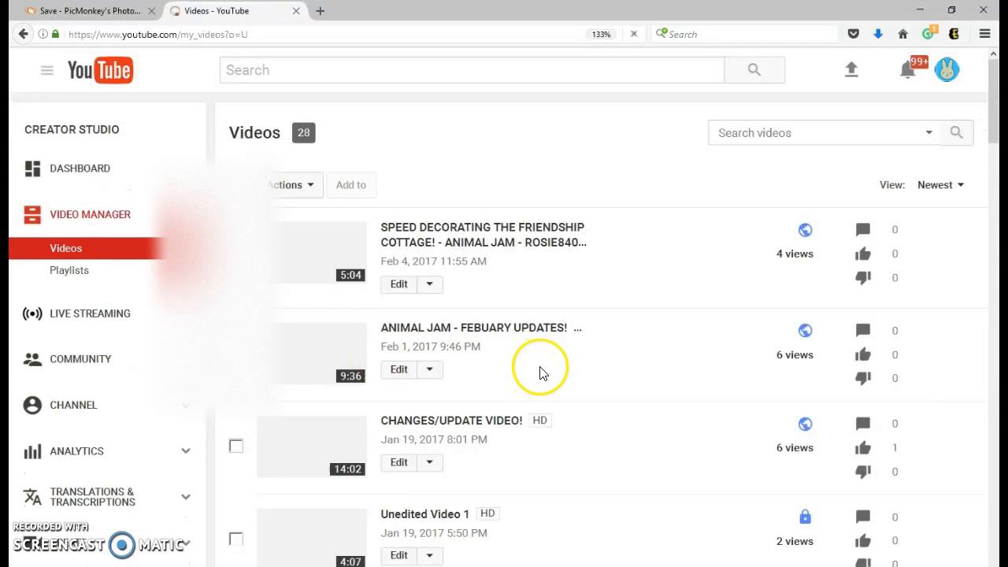
{"action": "scroll", "coordinate": [488, 393], "scroll_direction": "down", "scroll_amount": 2}
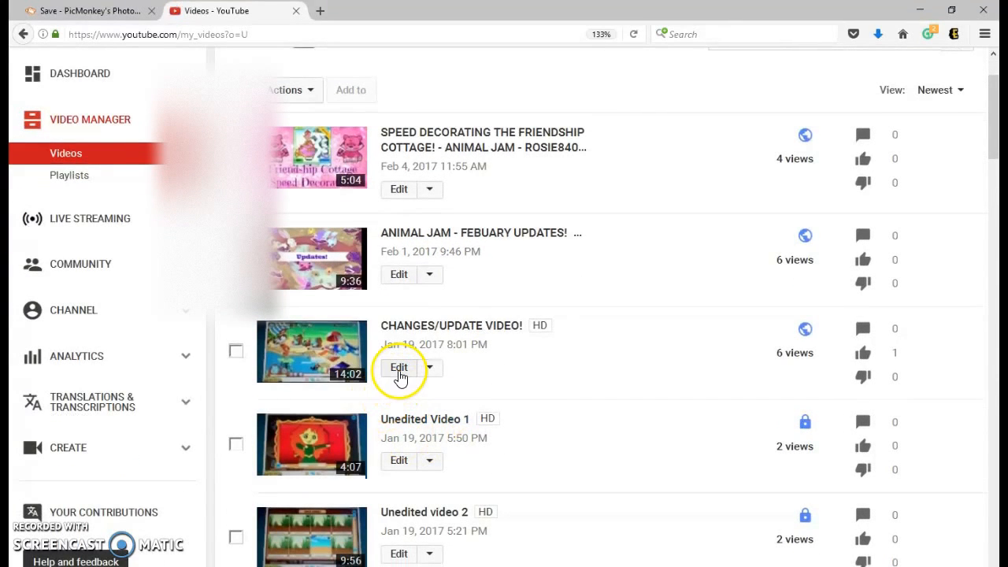
{"action": "left_click", "coordinate": [399, 374]}
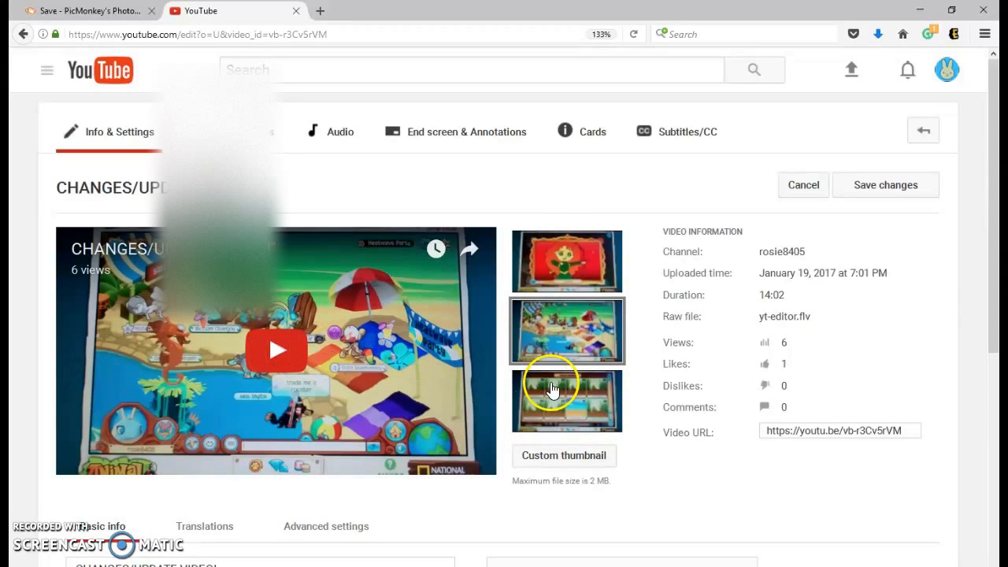
Step: Upload the JPG file fafa as the video's custom thumbnail, and close the page without saving the changes
{"action": "left_click", "coordinate": [580, 384]}
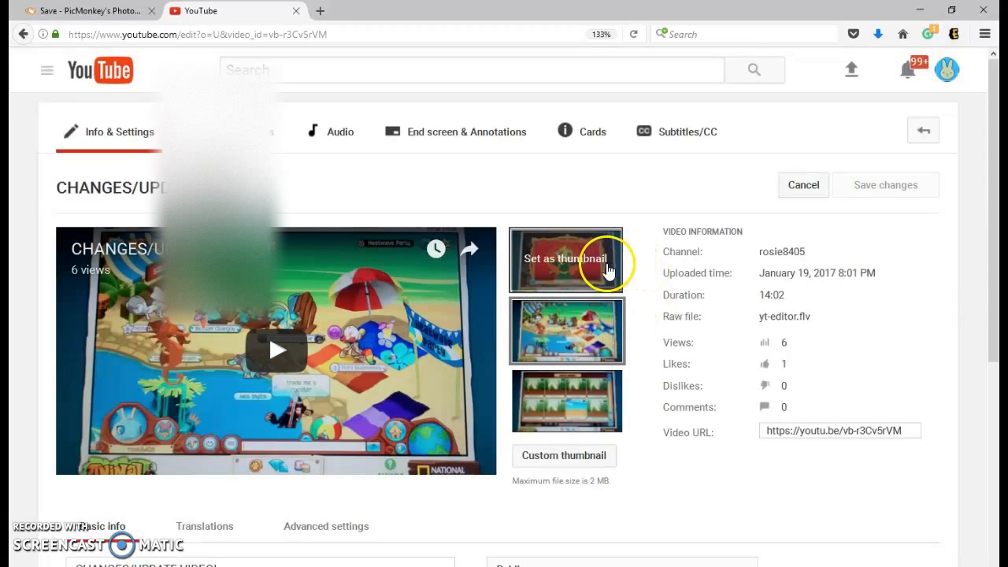
{"action": "left_click", "coordinate": [583, 465]}
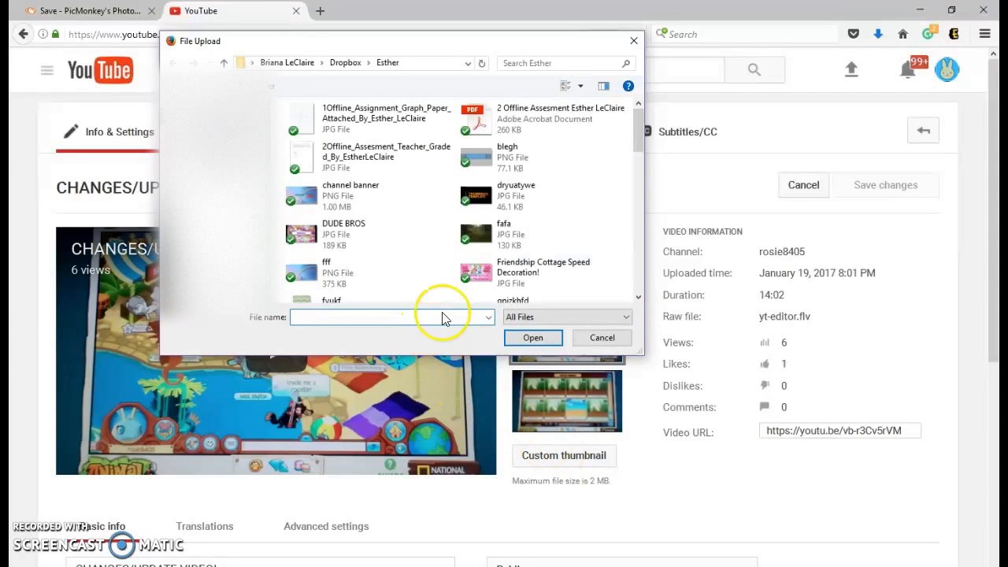
{"action": "left_click", "coordinate": [484, 232]}
{"action": "left_click", "coordinate": [519, 337]}
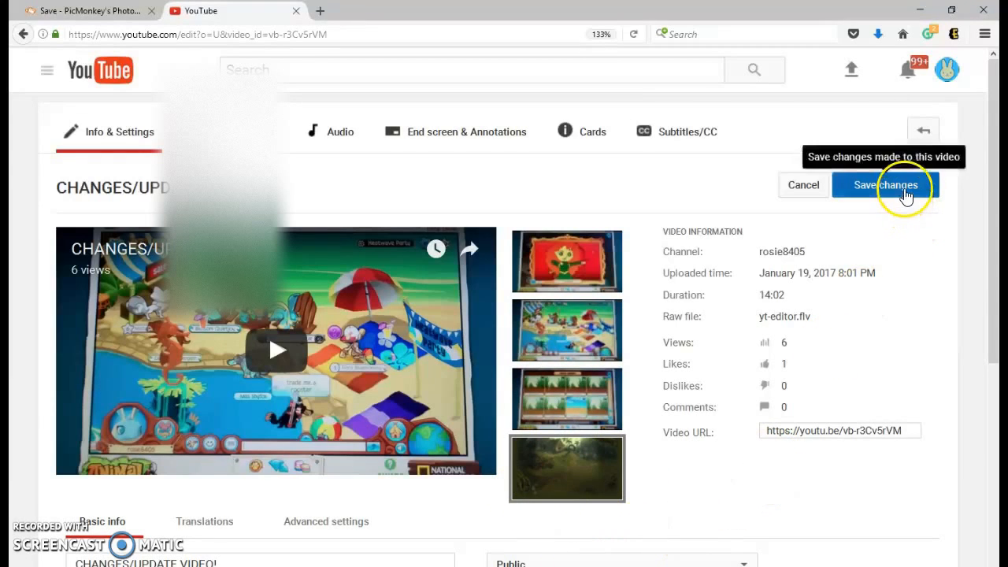
{"action": "left_click", "coordinate": [295, 11]}
{"action": "left_click", "coordinate": [589, 273]}
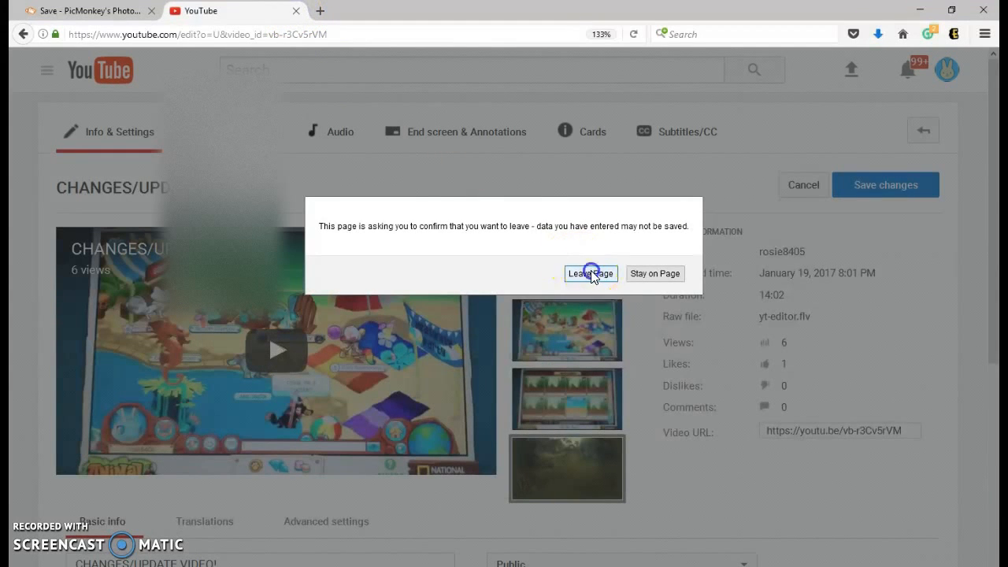